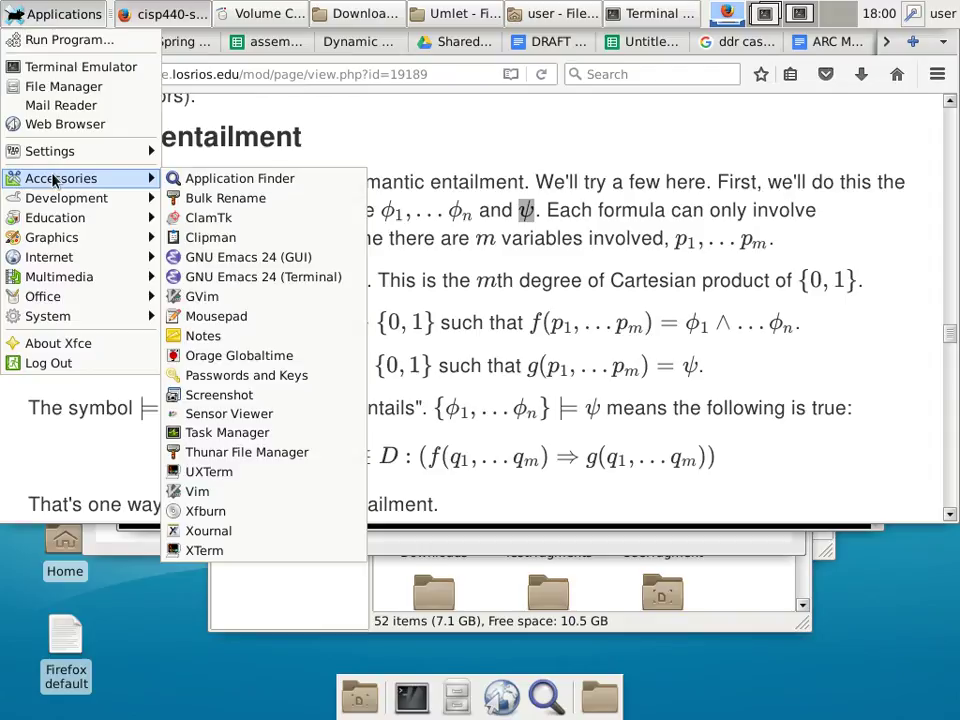
# Dismiss the Xfce applications menu and select '0,1' in the lesson's domain definition.
pyautogui.click(545, 180)
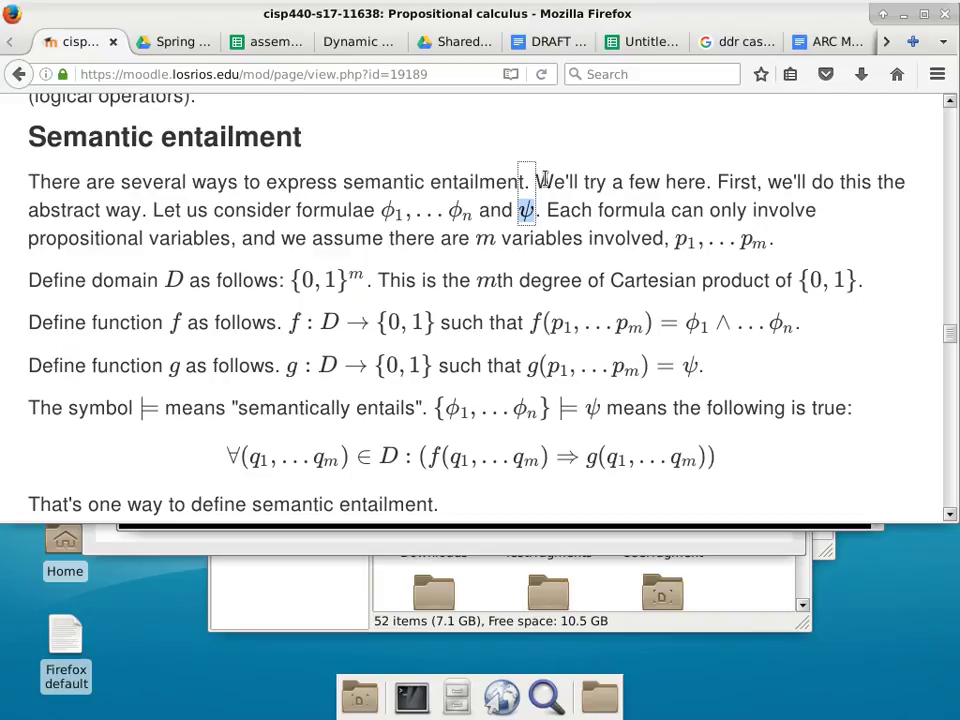
pyautogui.moveTo(22, 12)
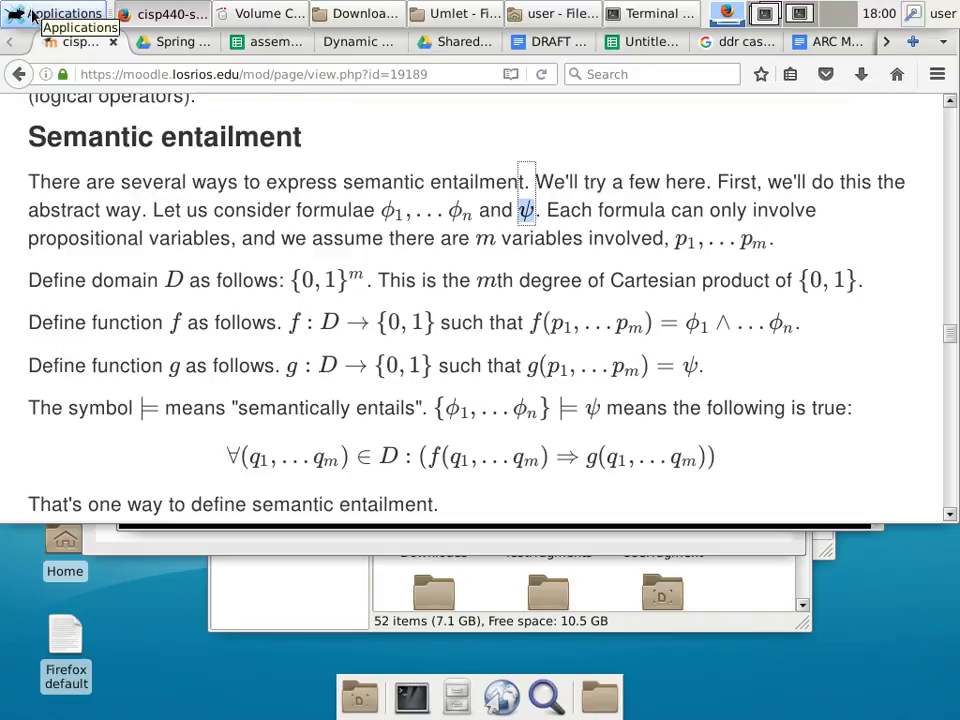
pyautogui.click(32, 14)
pyautogui.click(471, 127)
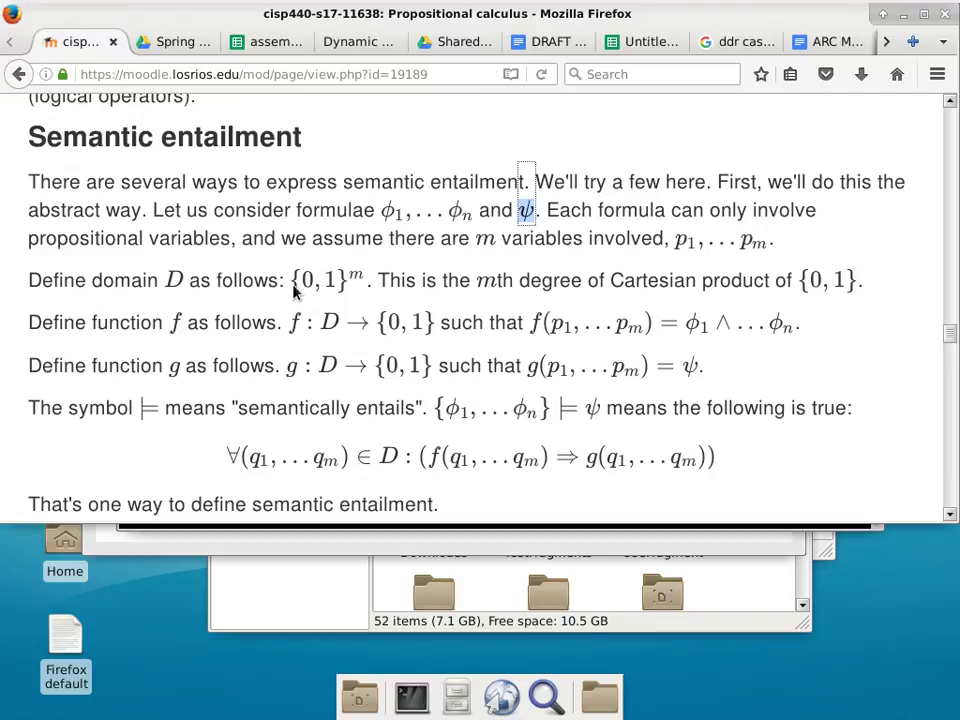
pyautogui.moveTo(296, 287); pyautogui.dragTo(335, 292)
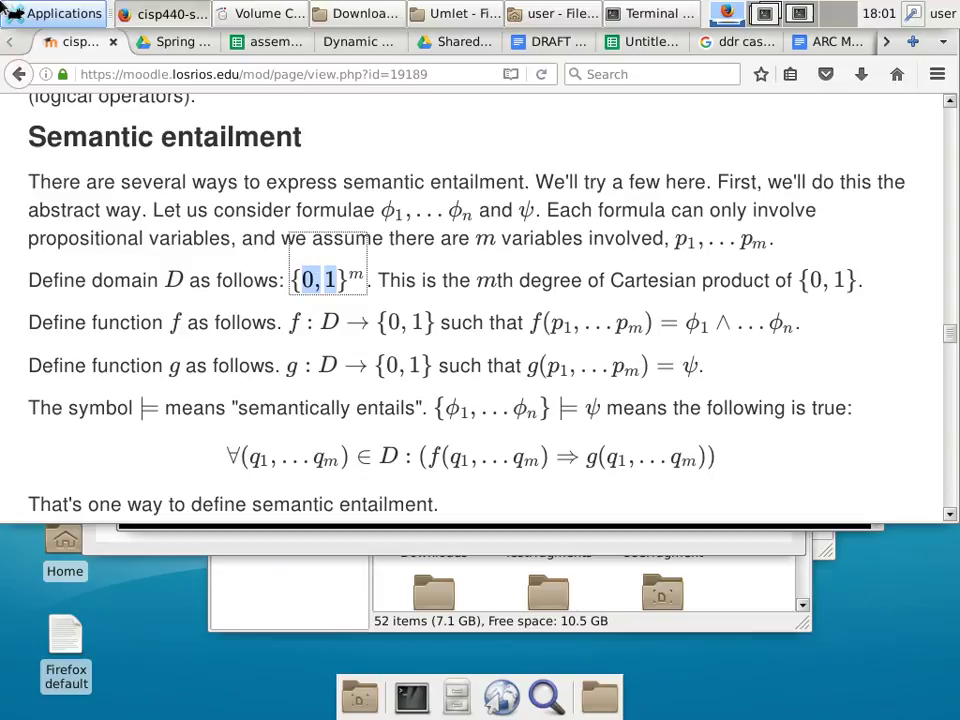
# Switch to the Google Drive 'Spring 2017 Projects' tab in Firefox.
pyautogui.click(30, 14)
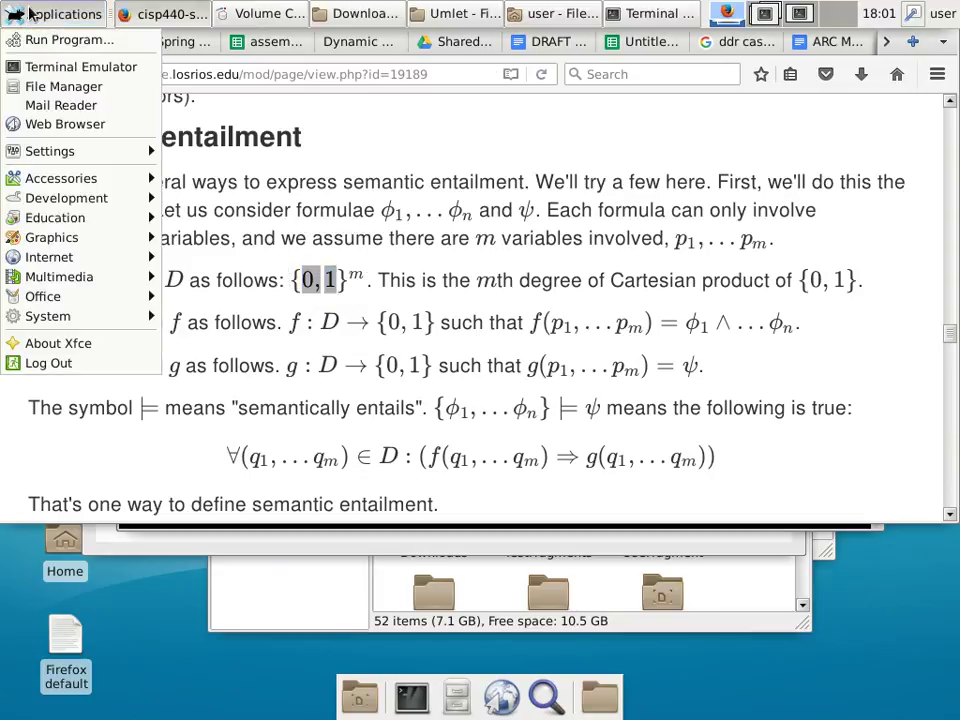
pyautogui.click(175, 41)
pyautogui.click(175, 41)
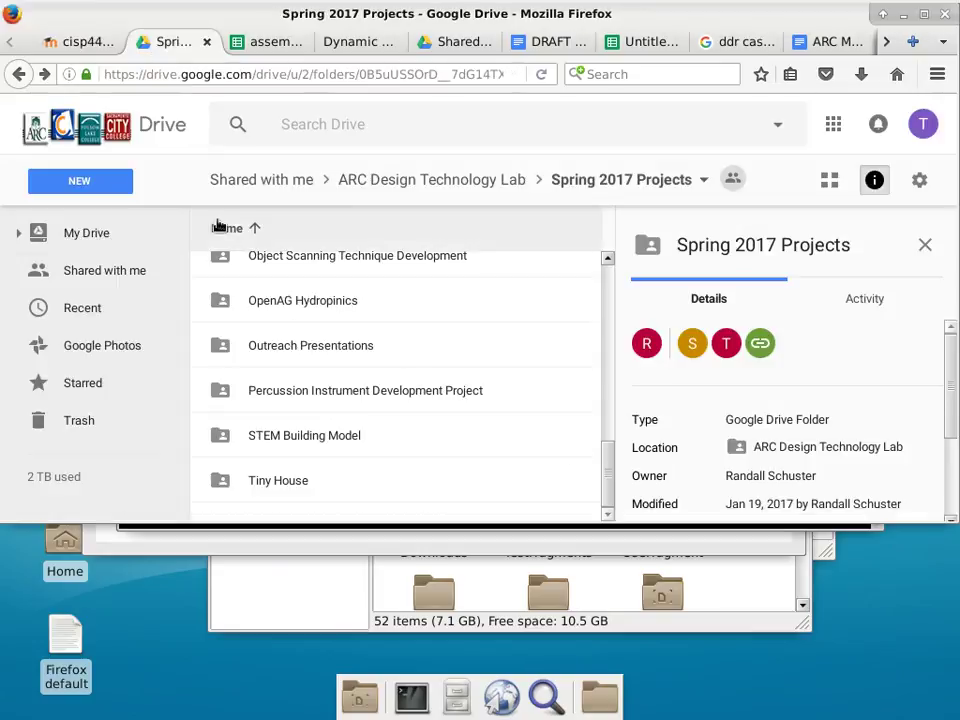
# Navigate to My Drive > cisp440 > shared.
pyautogui.click(62, 245)
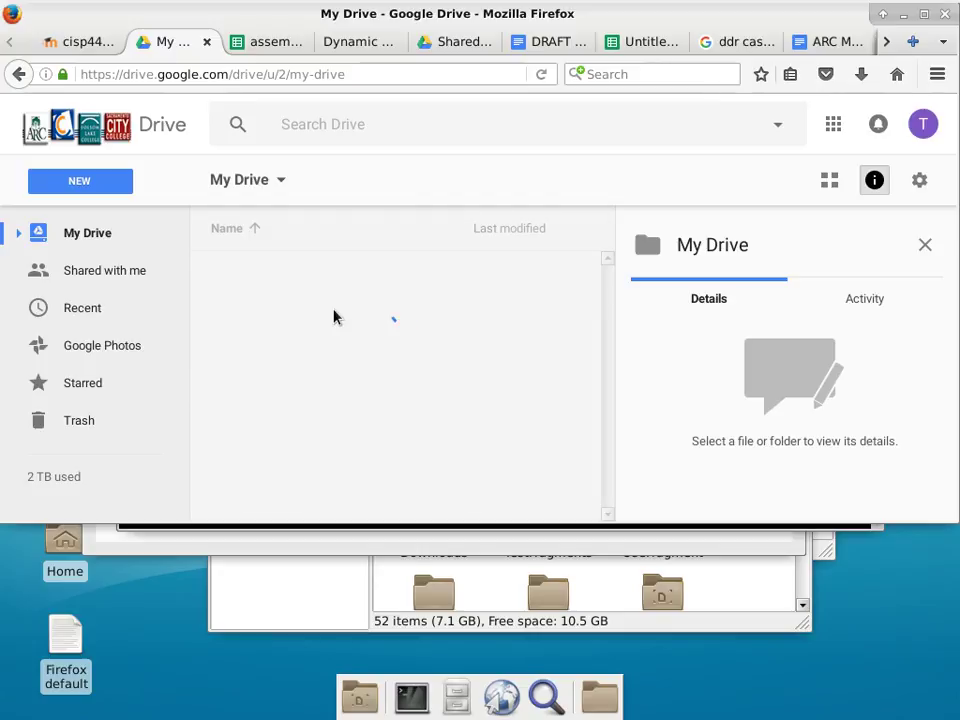
pyautogui.scroll(-2, 290, 318)
pyautogui.scroll(-5, 290, 318)
pyautogui.click(257, 428)
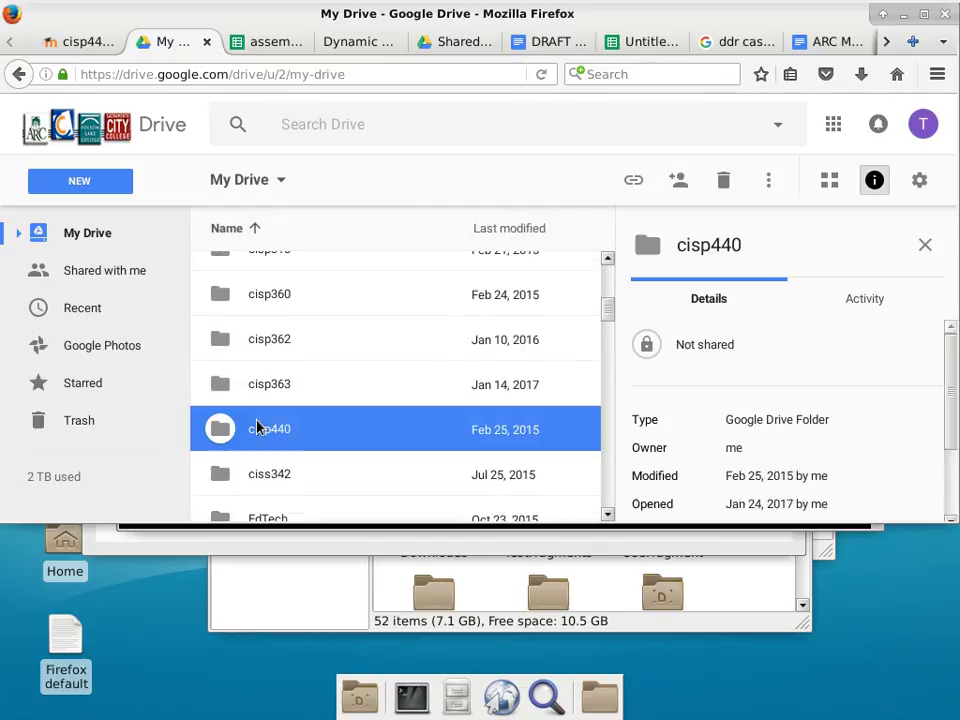
pyautogui.doubleClick(257, 428)
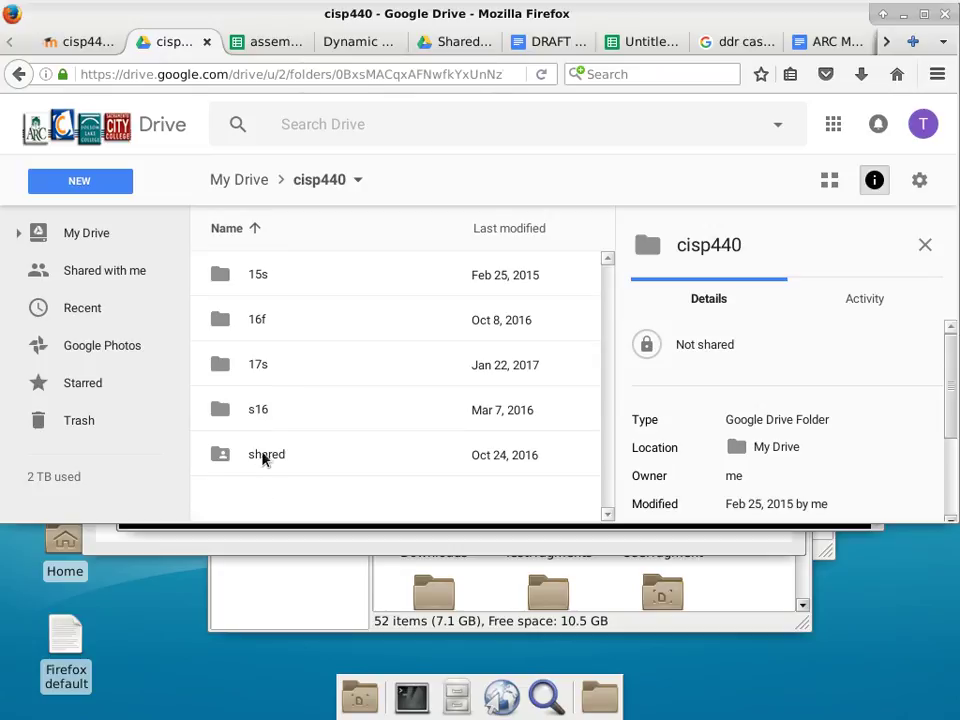
pyautogui.doubleClick(265, 456)
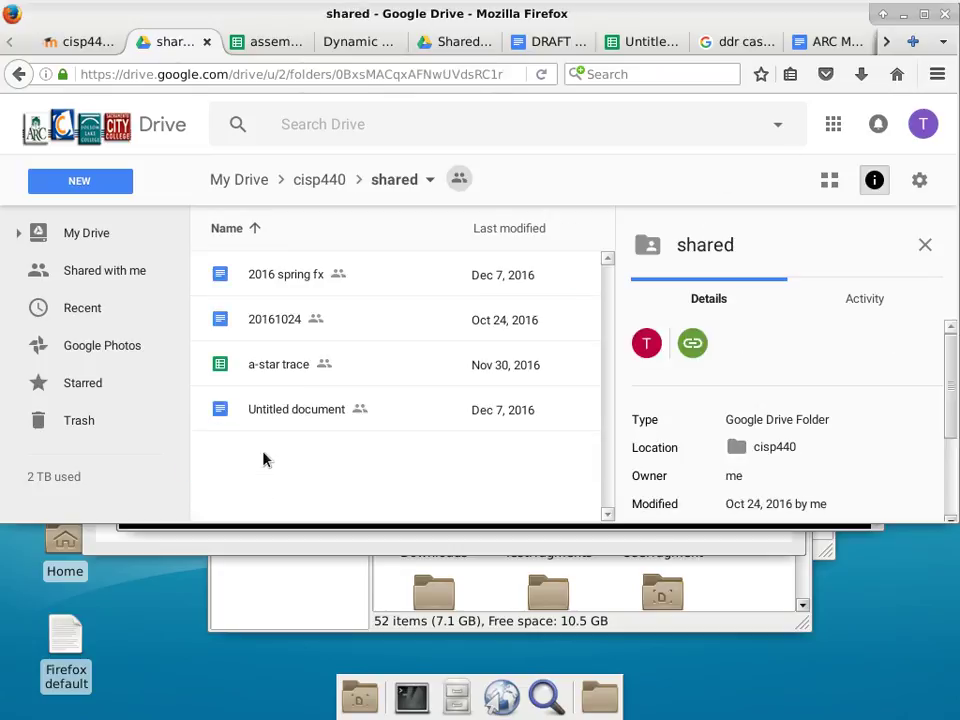
# Create a new Google Sheets spreadsheet there, confirming the shared-folder prompt.
pyautogui.click(80, 181)
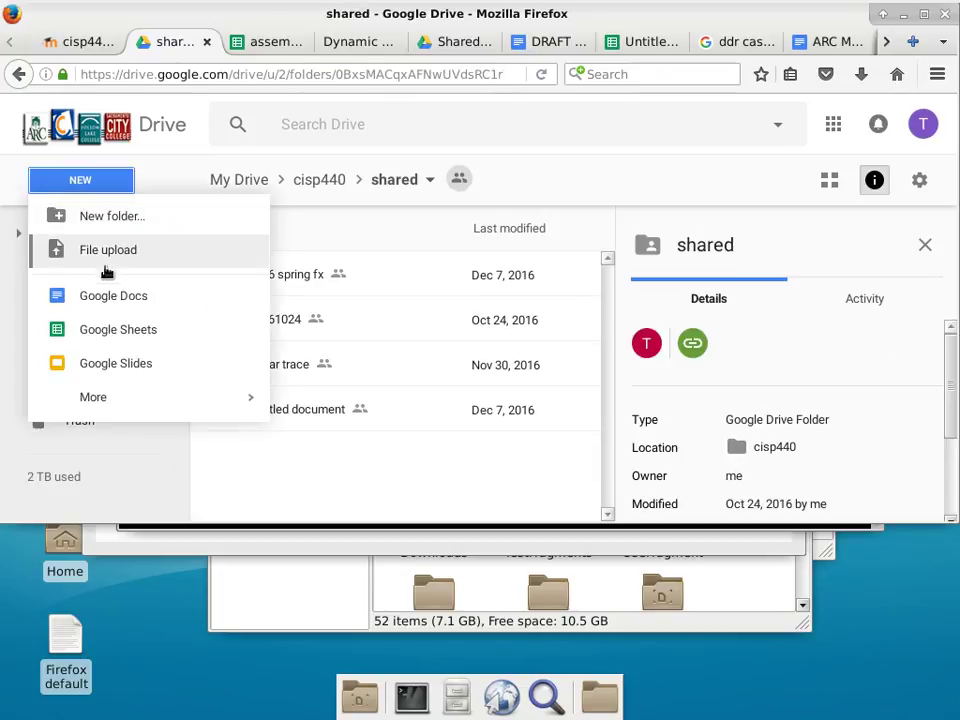
pyautogui.click(126, 332)
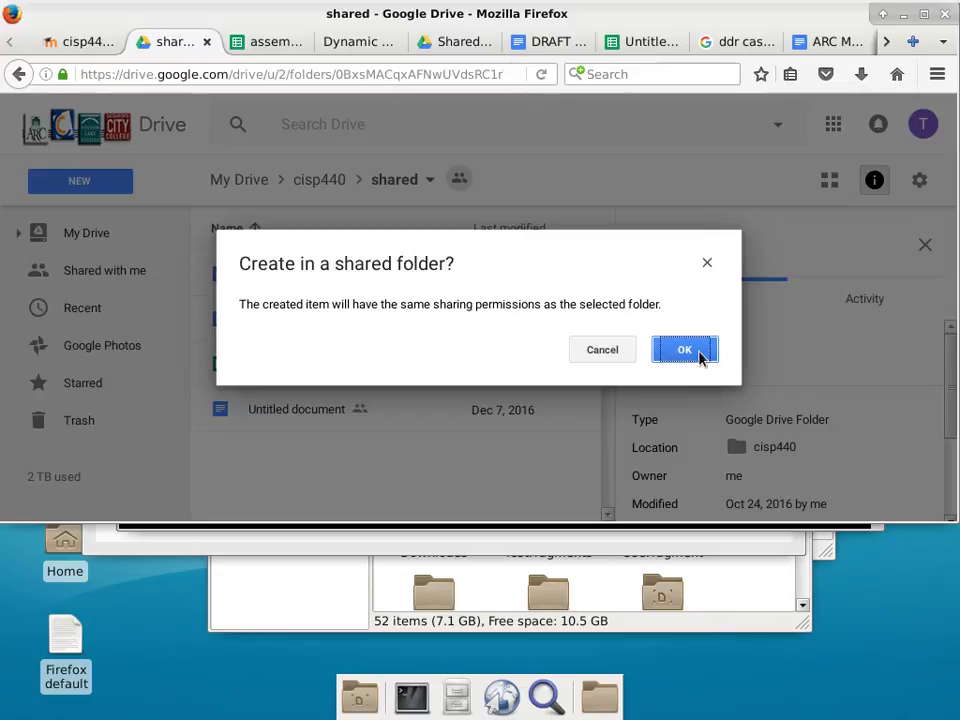
pyautogui.click(684, 350)
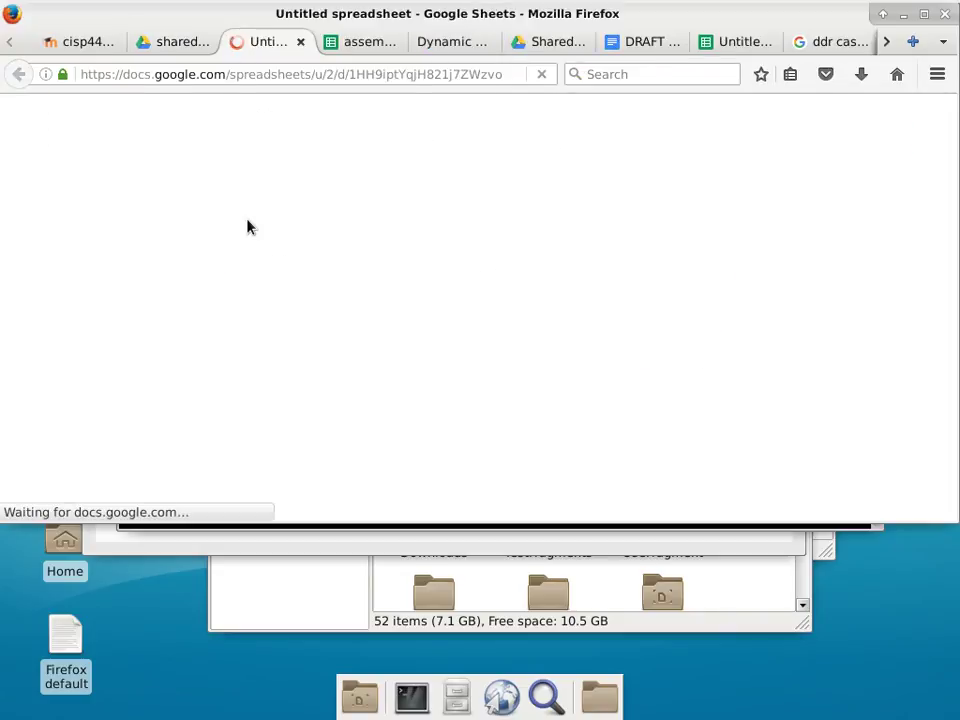
# Rename the spreadsheet to 'semantic entailment'.
pyautogui.click(77, 146)
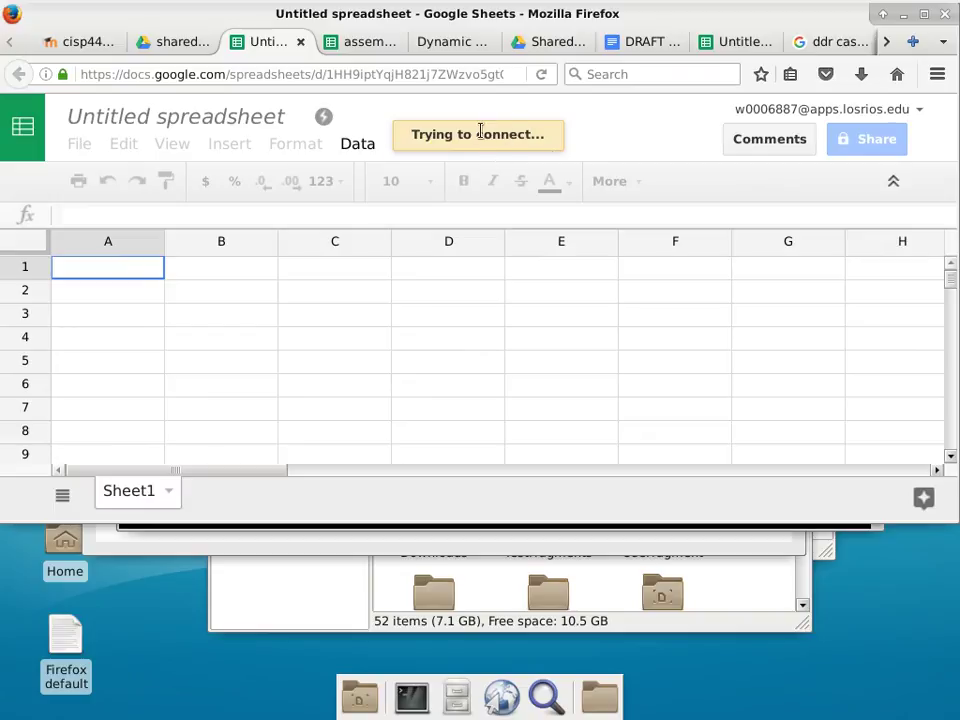
pyautogui.click(84, 148)
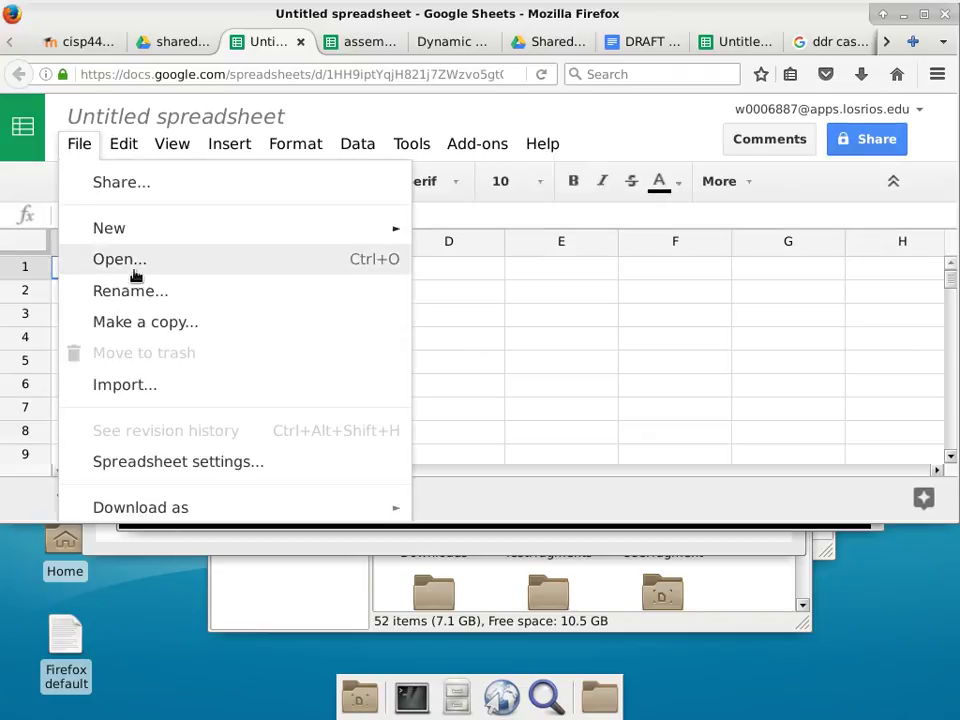
pyautogui.click(140, 290)
pyautogui.write('s')
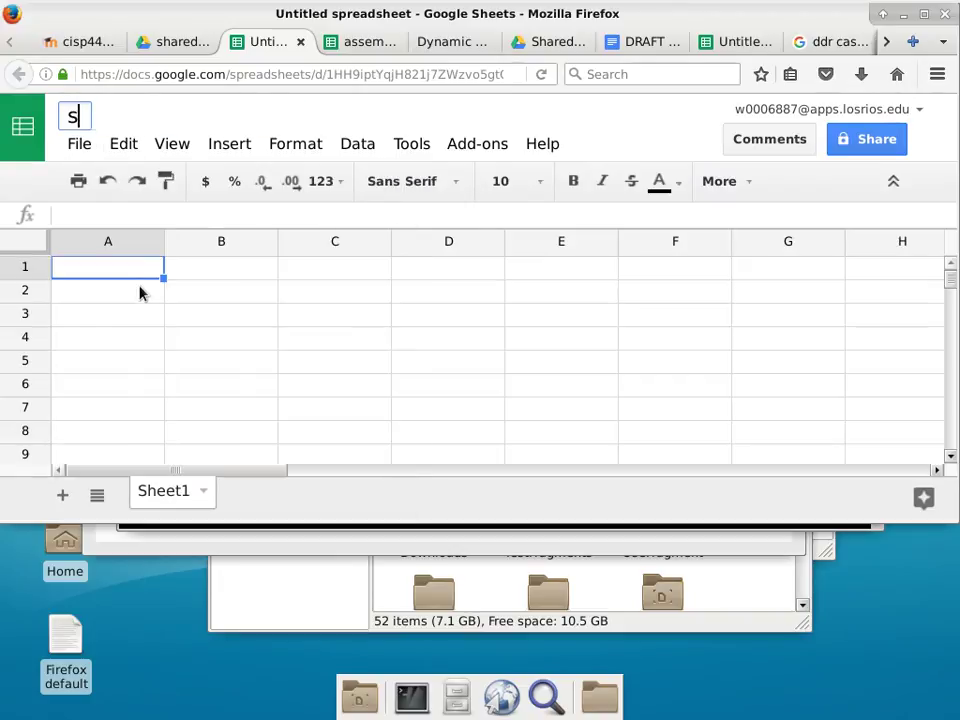
pyautogui.write('emantic ent')
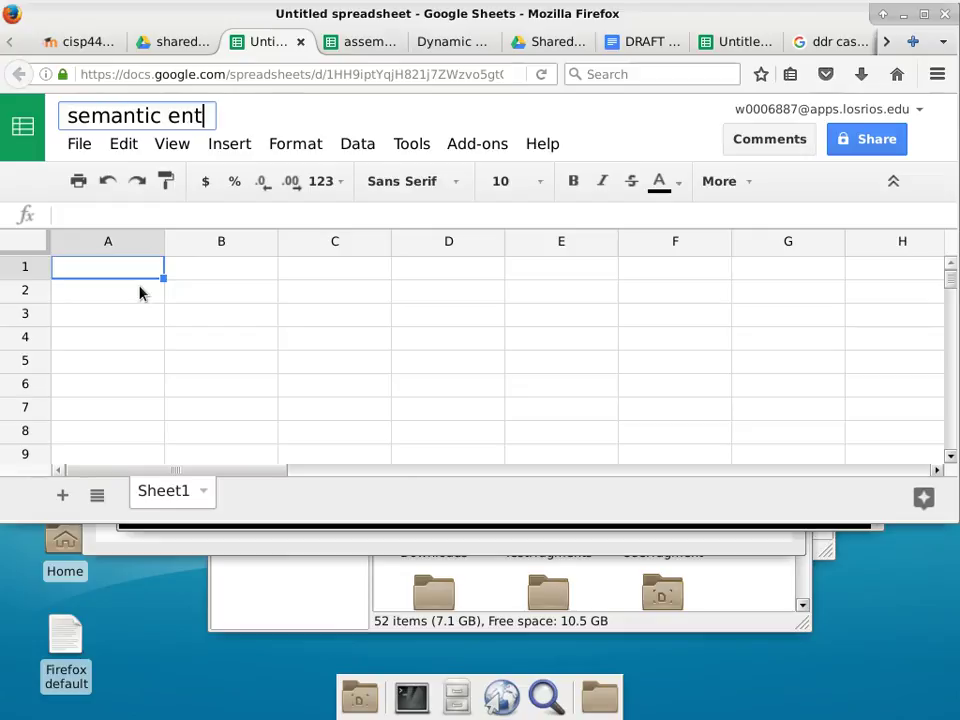
pyautogui.write('ailment')
pyautogui.press('Return')
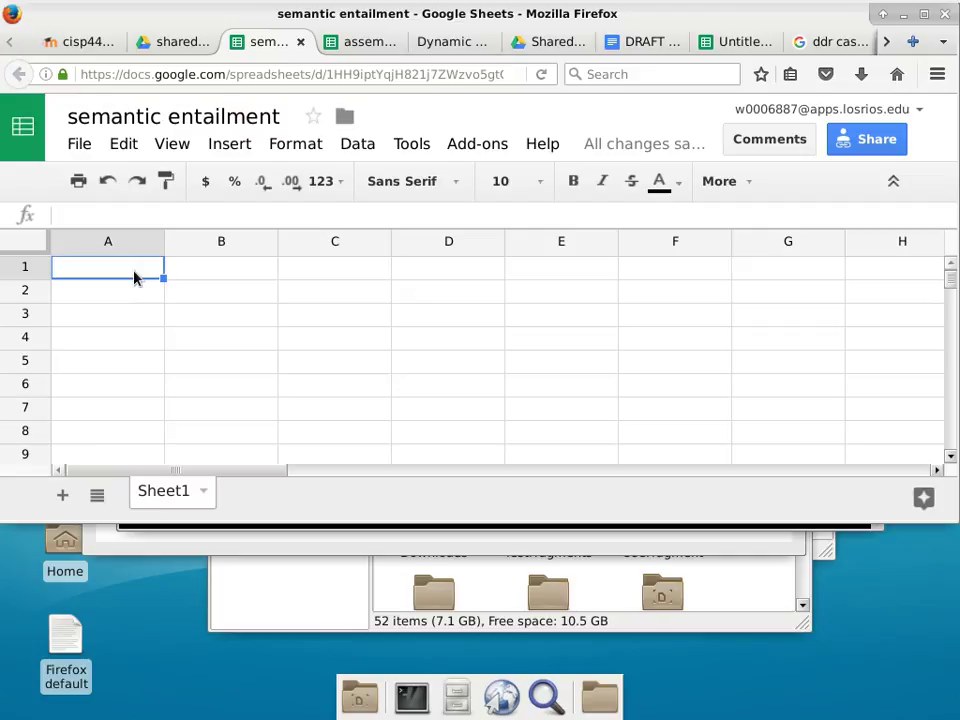
# Stretch the Firefox window taller so rows down to 17 are visible.
pyautogui.click(238, 155)
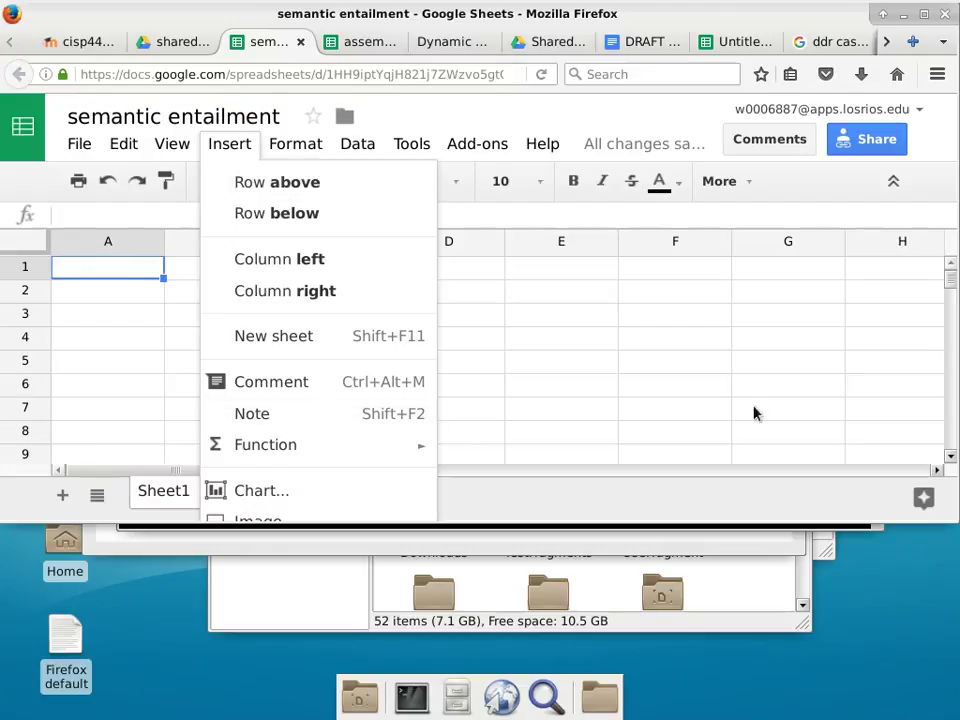
pyautogui.moveTo(893, 523); pyautogui.dragTo(900, 585)
pyautogui.click(231, 150)
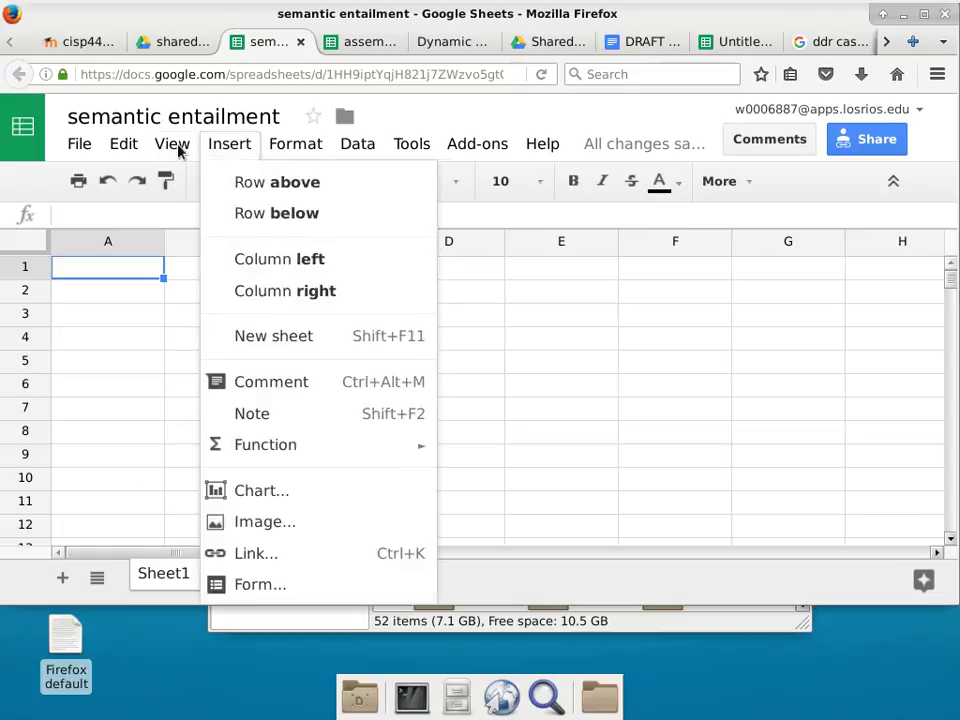
pyautogui.moveTo(283, 452)
pyautogui.moveTo(896, 602); pyautogui.dragTo(889, 652)
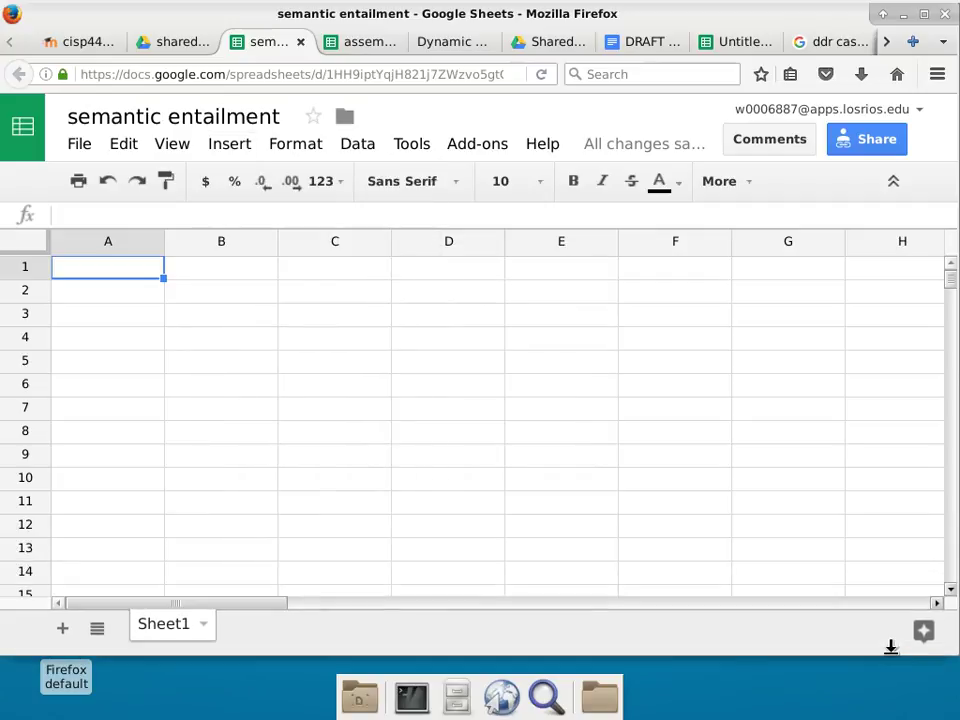
pyautogui.click(219, 150)
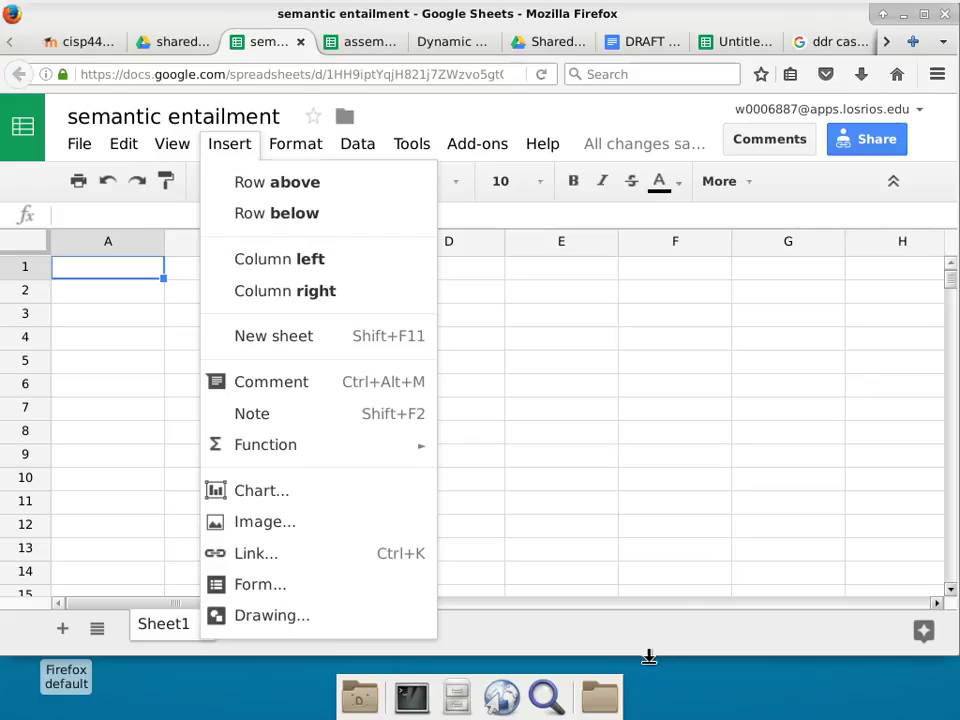
pyautogui.moveTo(649, 656); pyautogui.dragTo(651, 685)
pyautogui.click(210, 148)
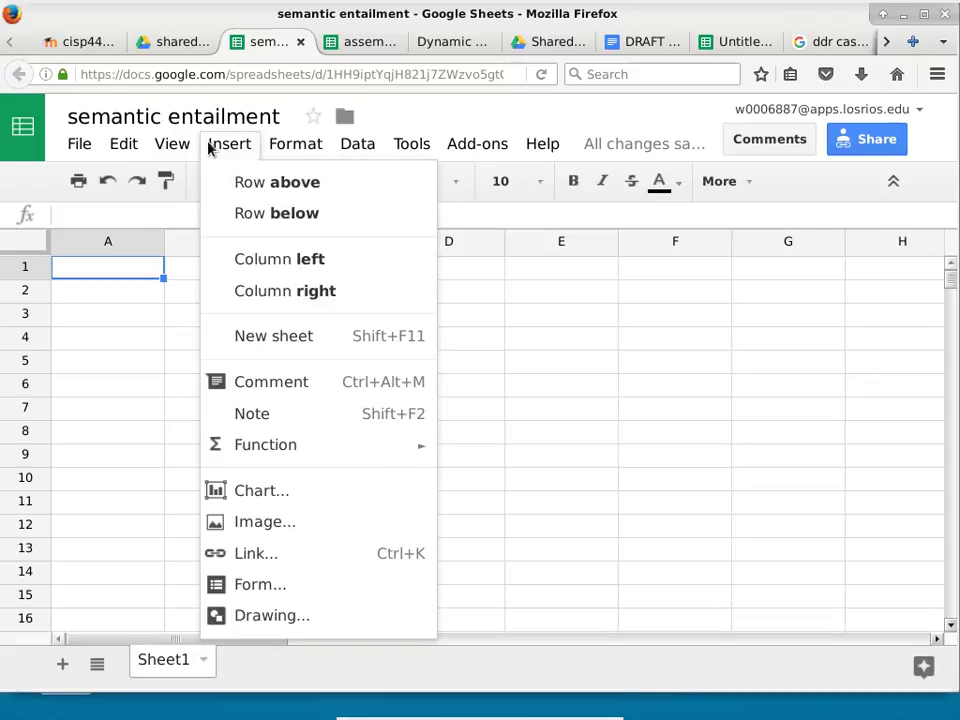
pyautogui.click(229, 146)
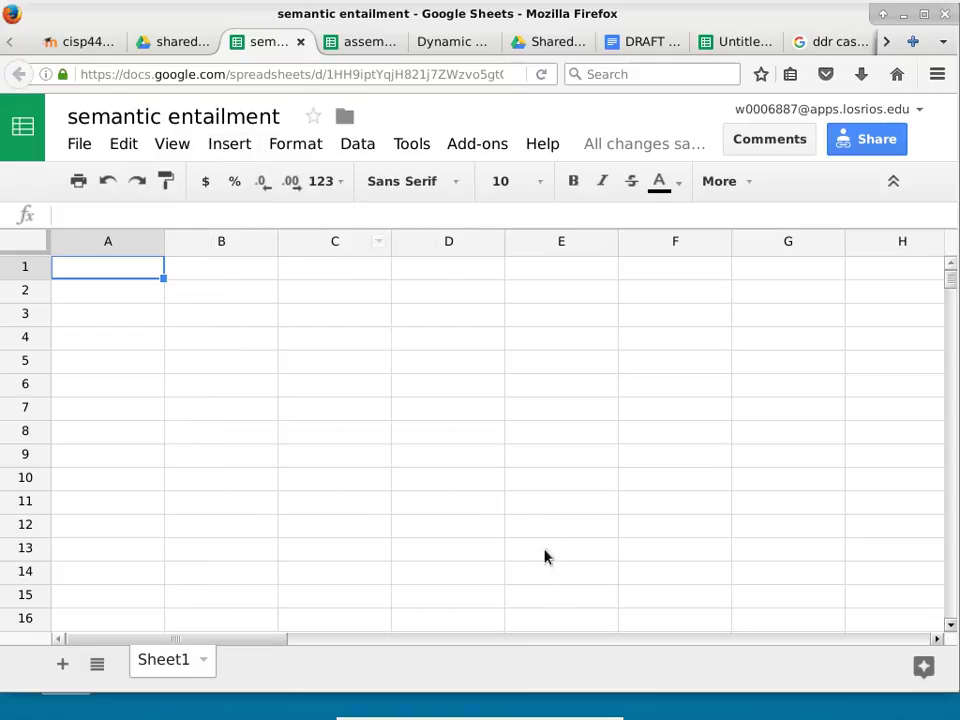
pyautogui.moveTo(614, 690); pyautogui.dragTo(617, 714)
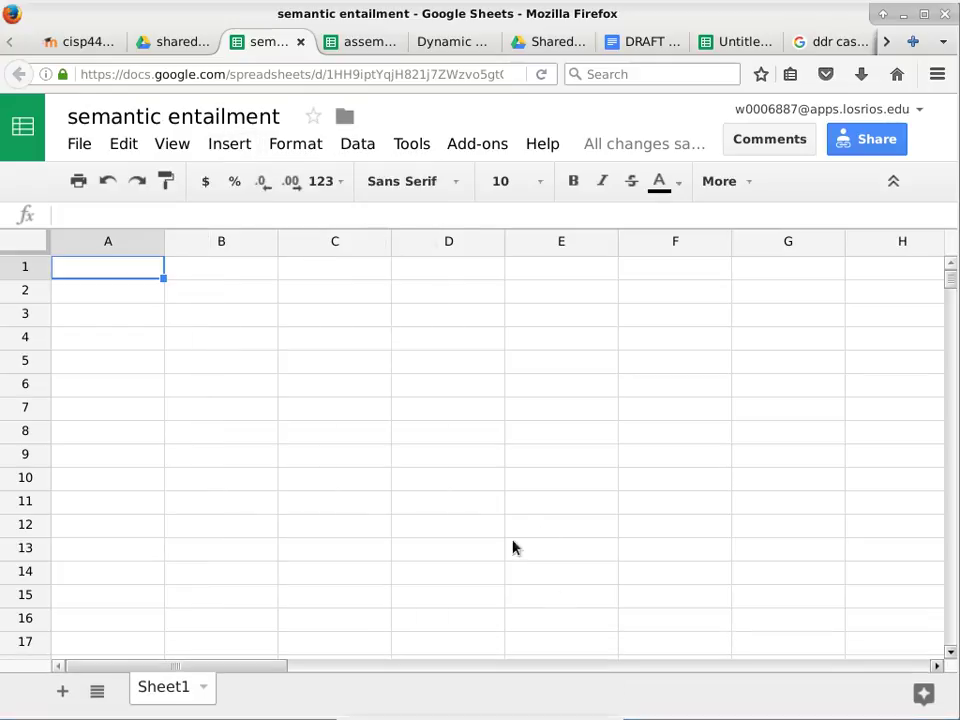
pyautogui.click(226, 147)
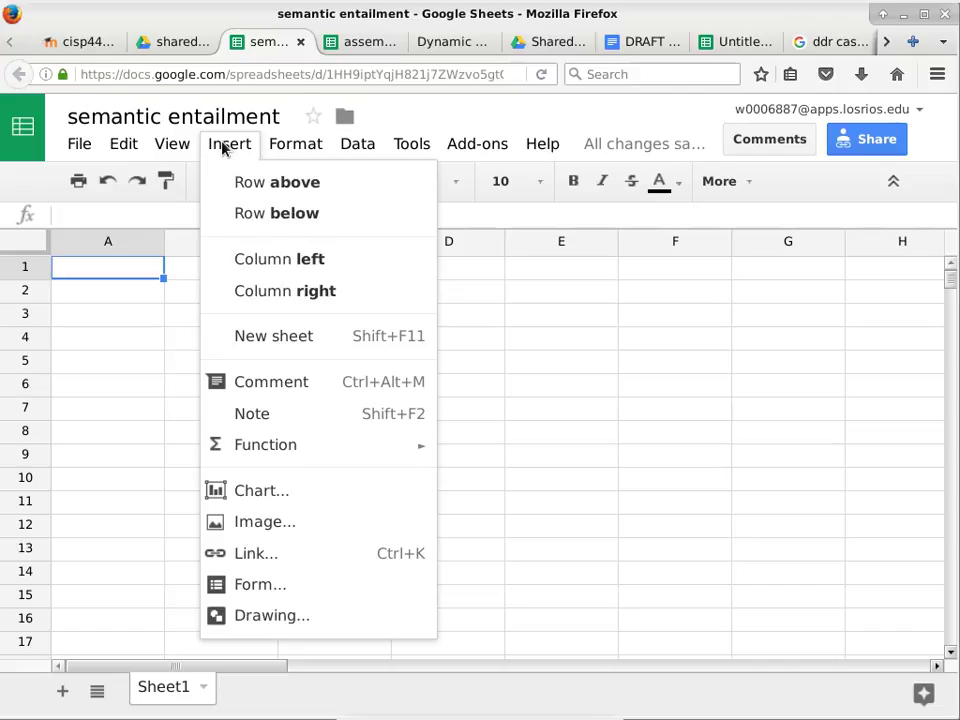
pyautogui.click(86, 282)
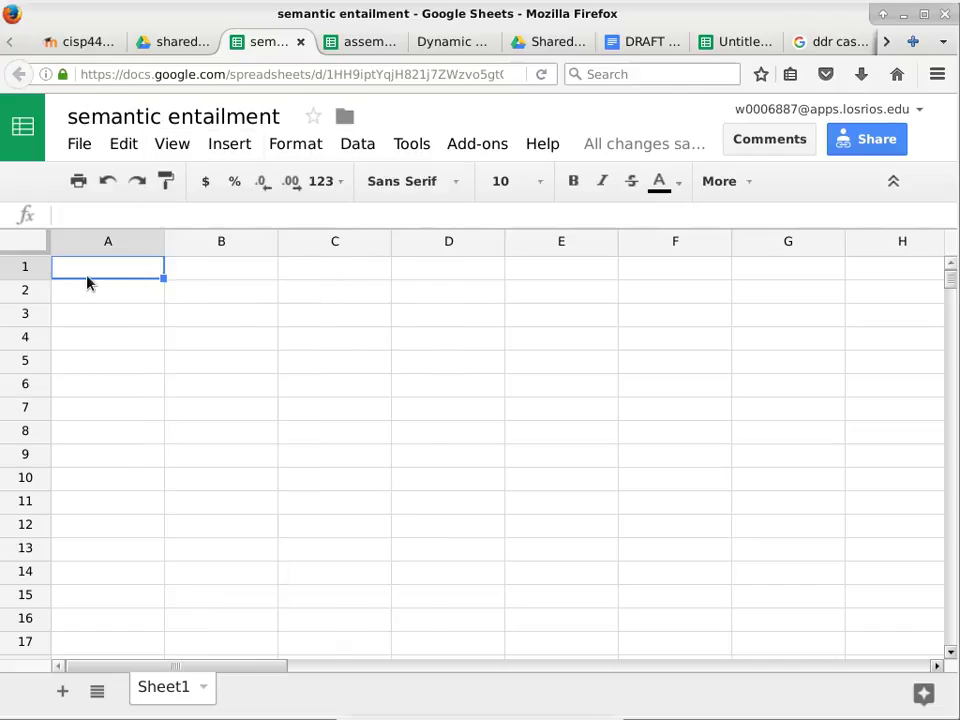
# Enter phi 1 as 'p => q' in row 1 and phi 2 as 'p' in row 2.
pyautogui.write('phi')
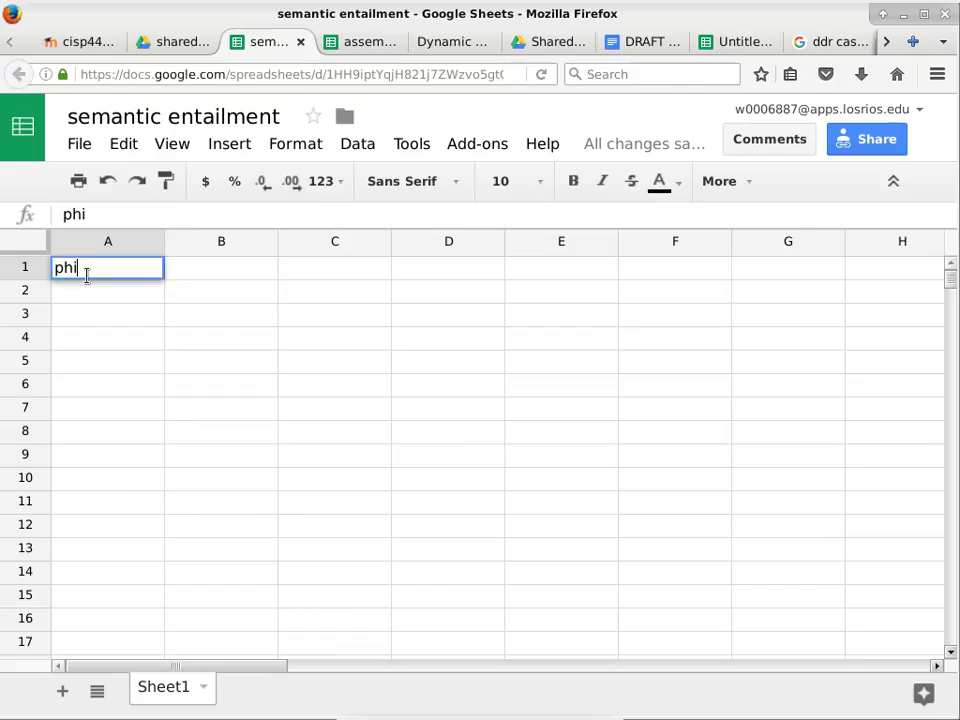
pyautogui.write(' 1')
pyautogui.click(221, 280)
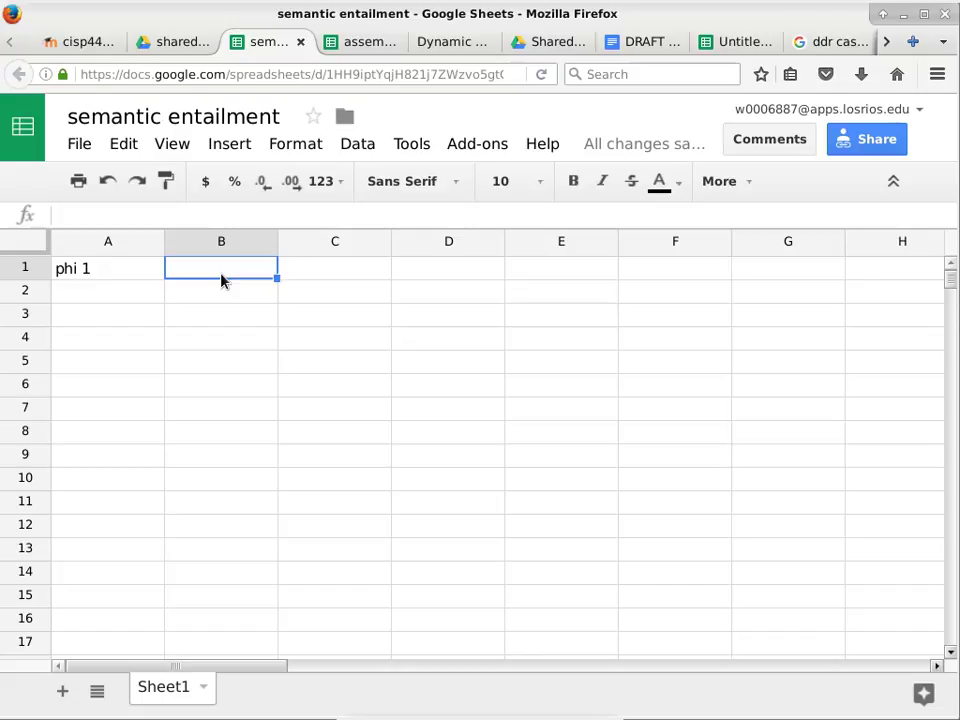
pyautogui.write('p => q')
pyautogui.press('Return')
pyautogui.press('Left')
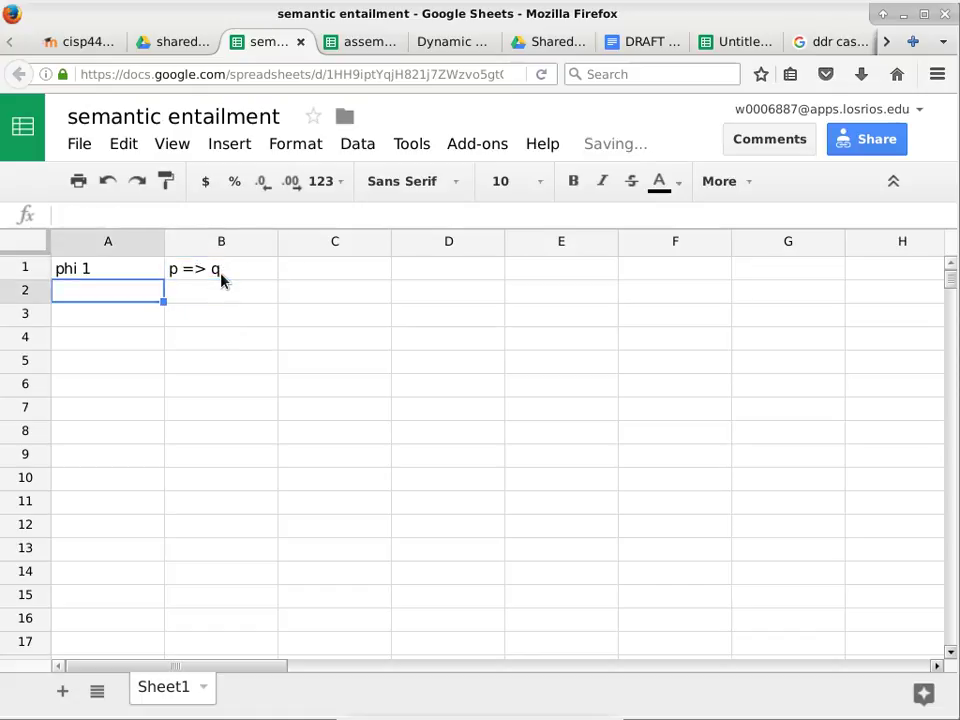
pyautogui.write('phi 2')
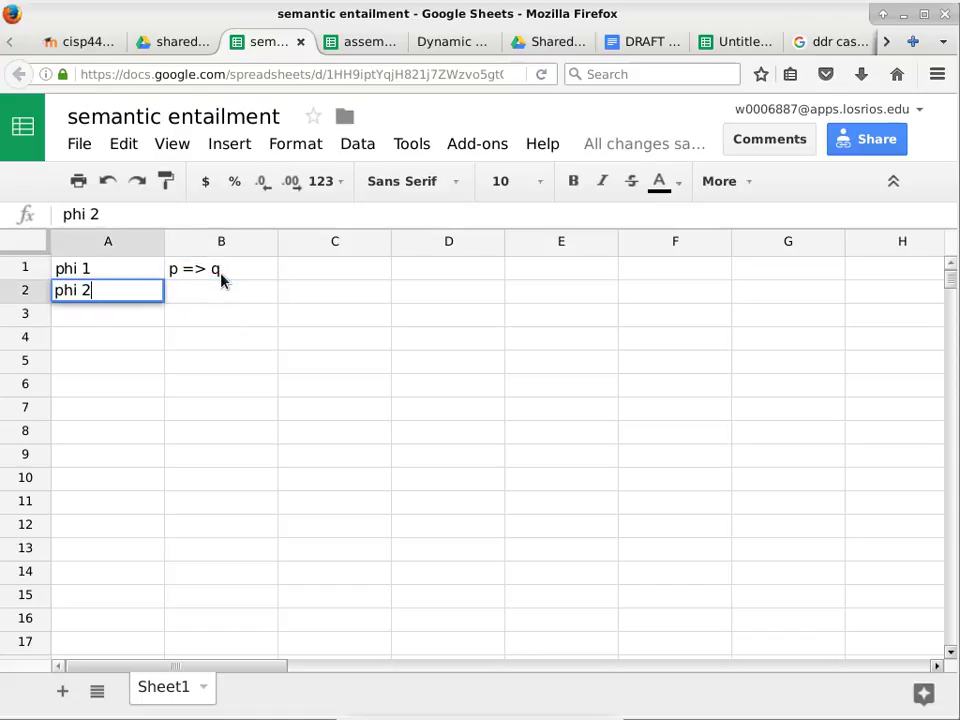
pyautogui.click(222, 298)
pyautogui.write('p')
pyautogui.press('Return')
pyautogui.click(222, 298)
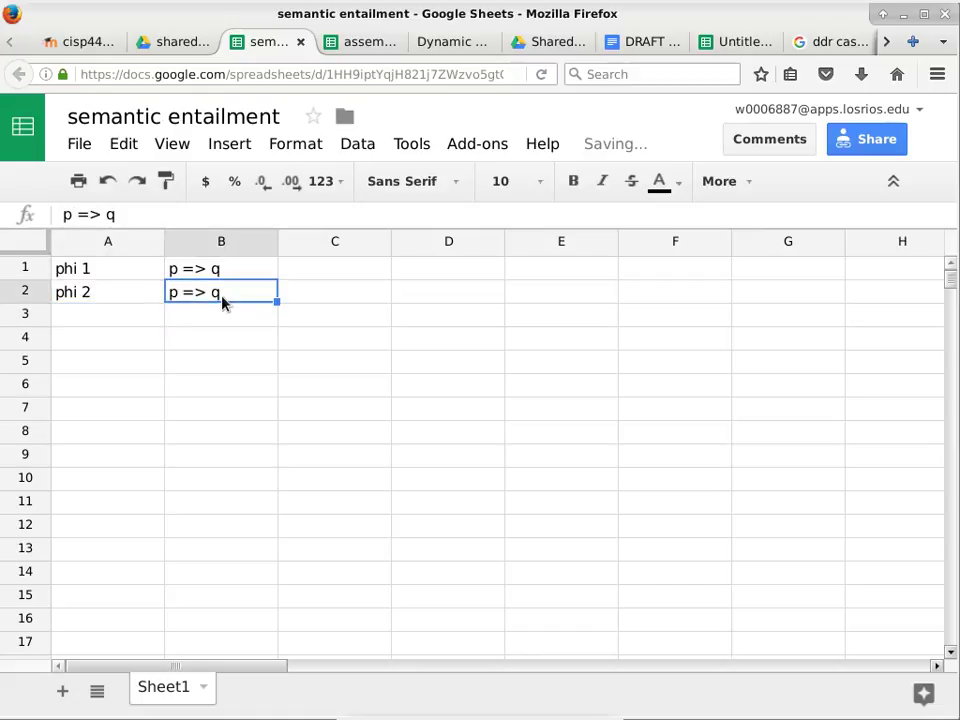
pyautogui.write('p')
pyautogui.press('Return')
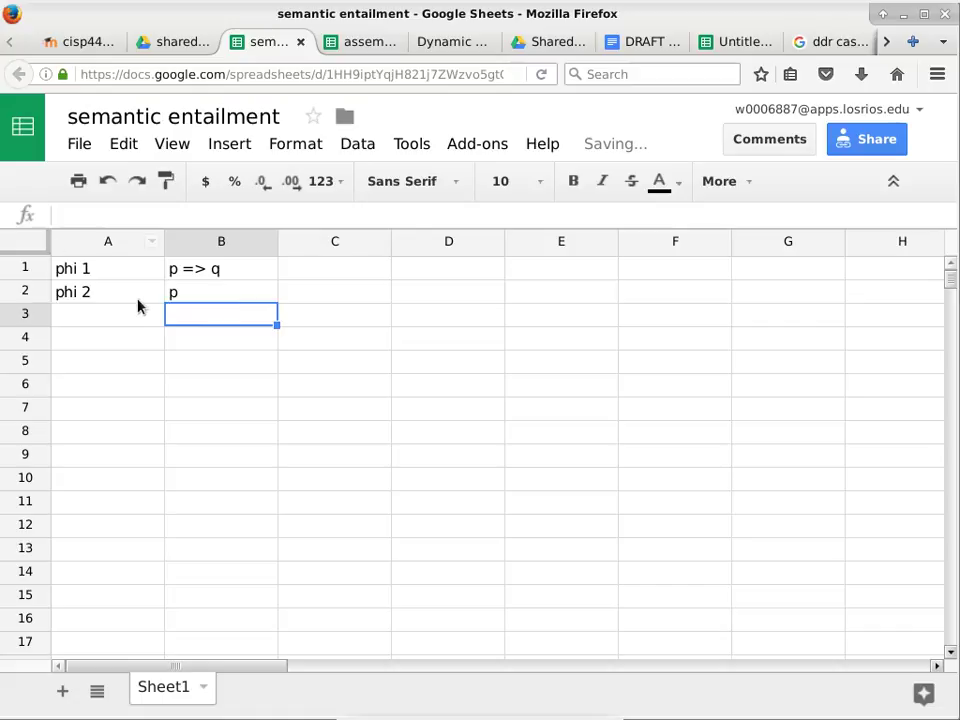
# Enter psi in A3 with q beside it in B3.
pyautogui.click(115, 323)
pyautogui.write('p')
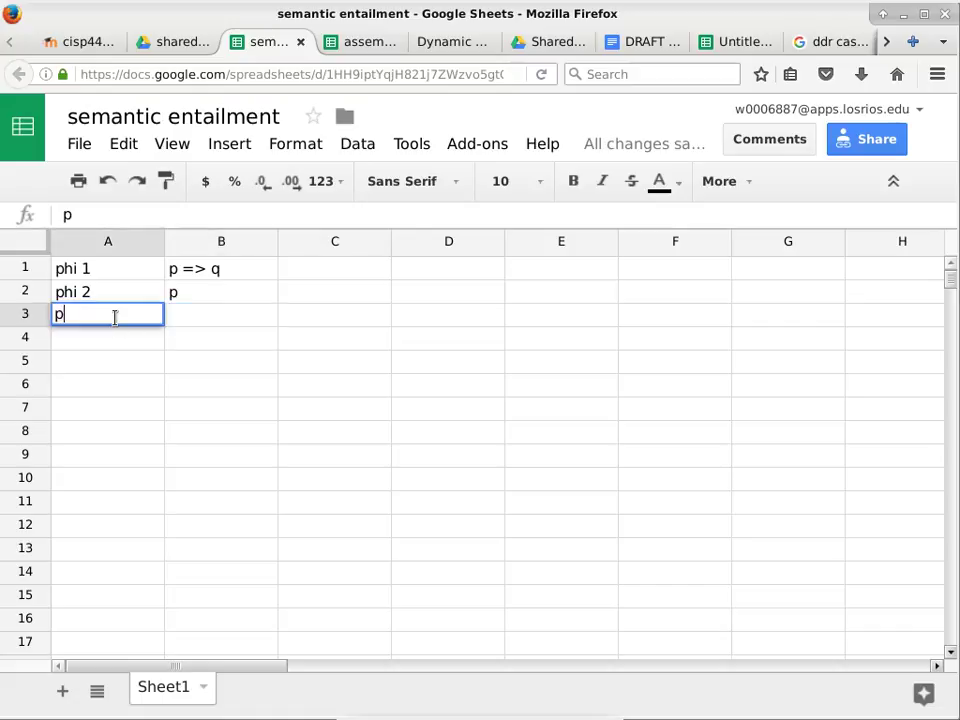
pyautogui.press('BackSpace')
pyautogui.write('psi')
pyautogui.click(209, 321)
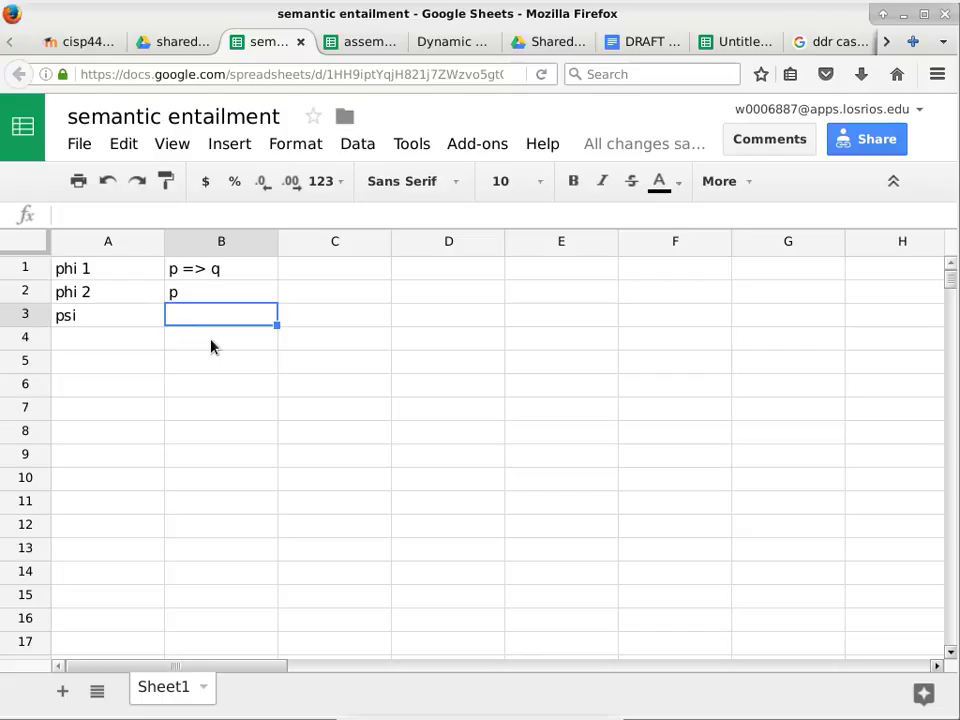
pyautogui.write('q')
pyautogui.press('Return')
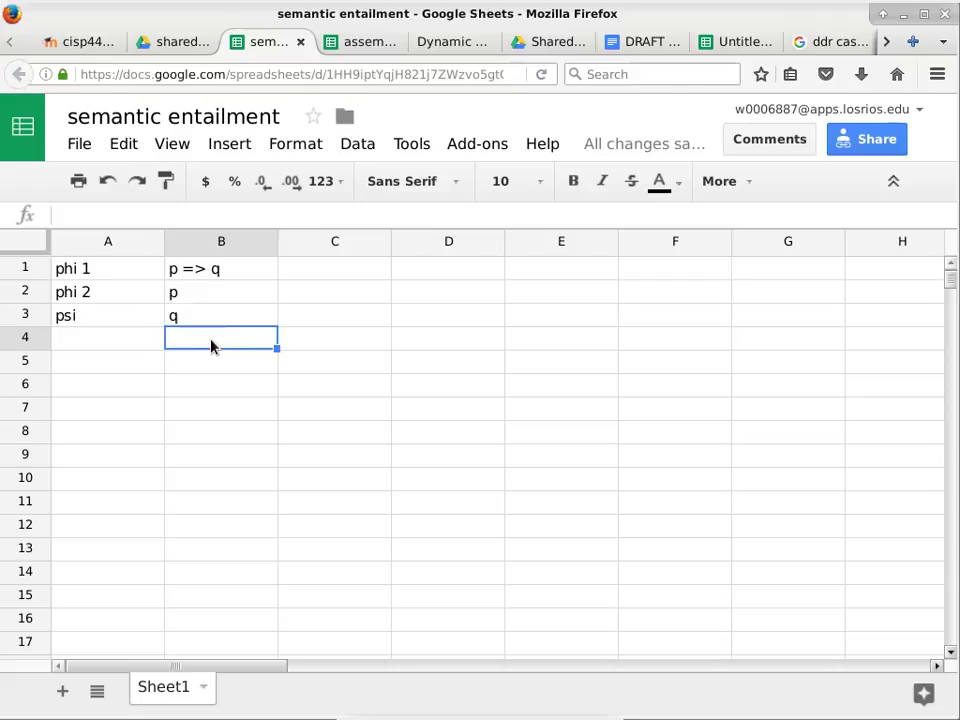
# Add m=2 and n=2 in A5:A6 and D={0,1}x{0,1} in A8.
pyautogui.press('Return')
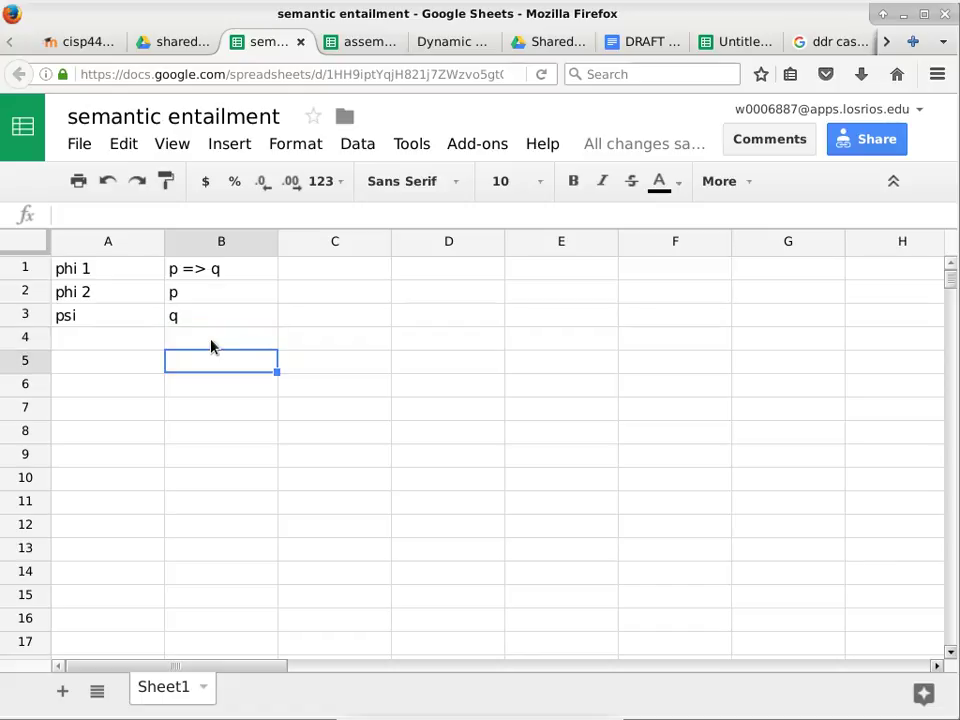
pyautogui.press('Left')
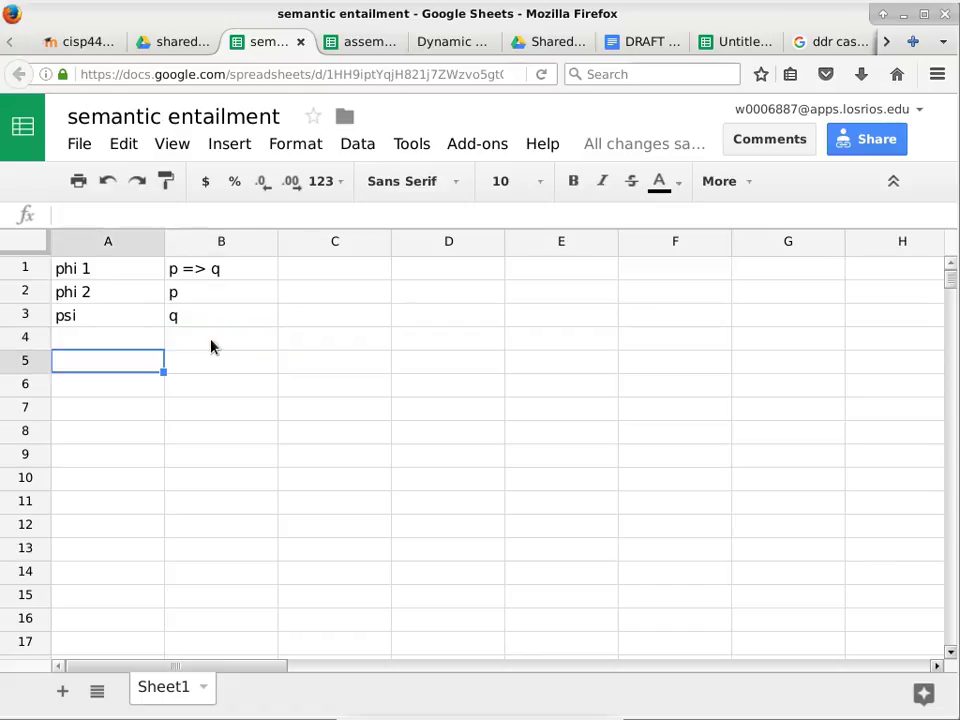
pyautogui.write('m')
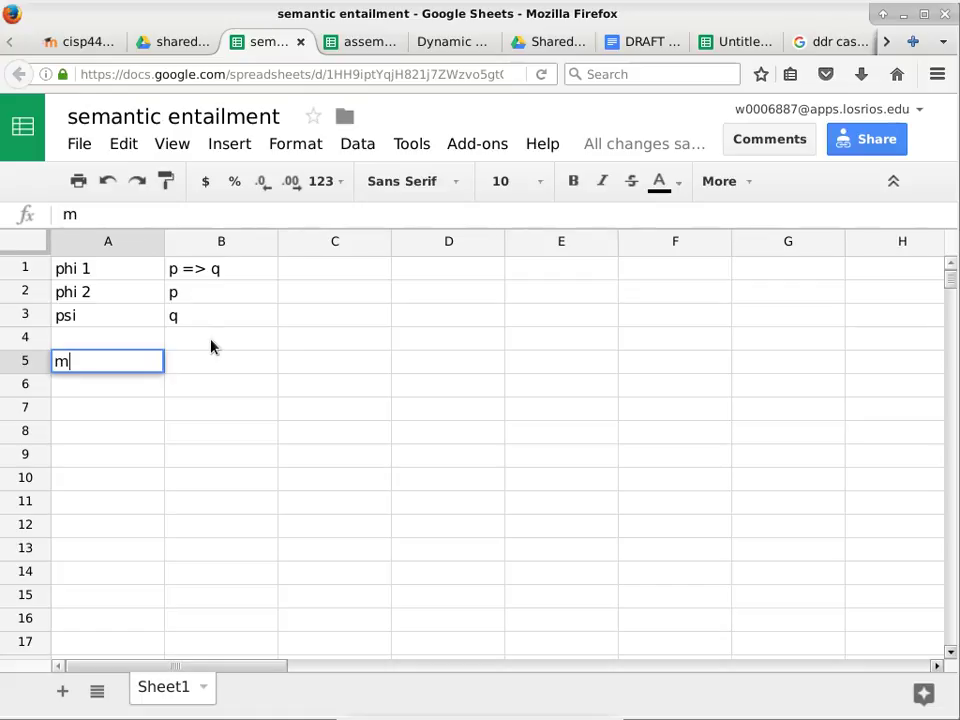
pyautogui.write('=2')
pyautogui.press('Return')
pyautogui.write('n=')
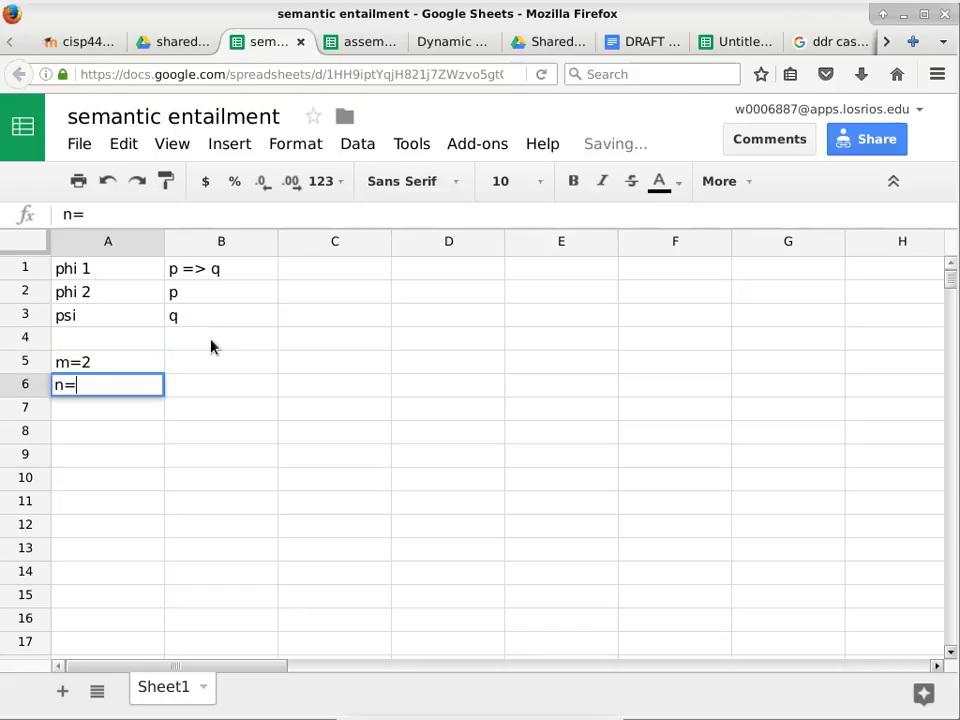
pyautogui.write('2')
pyautogui.press('Return')
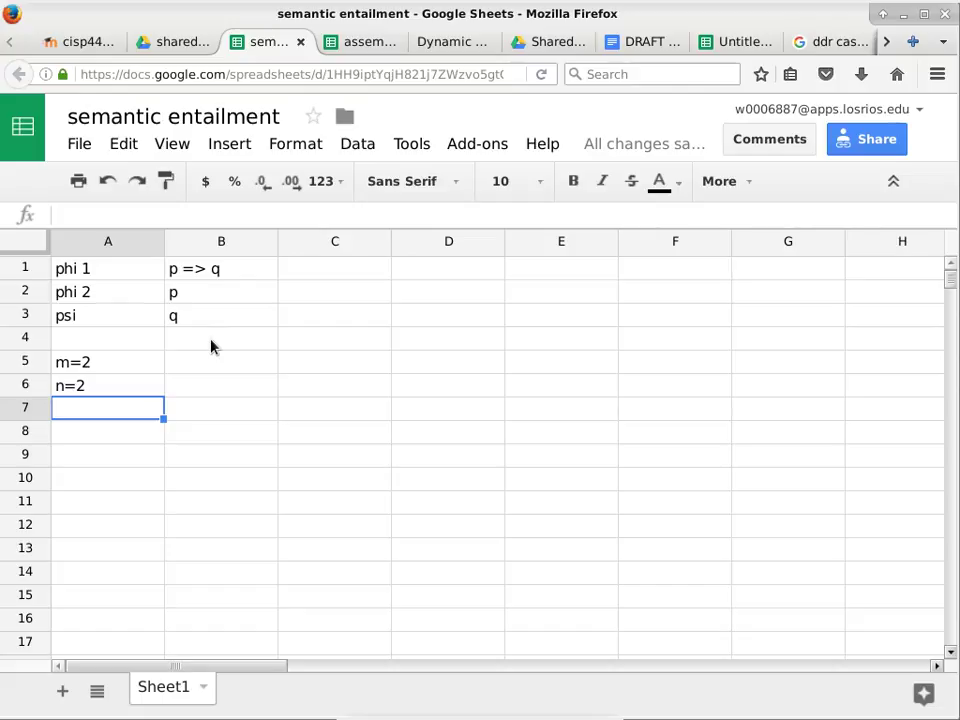
pyautogui.press('Return')
pyautogui.press('Return')
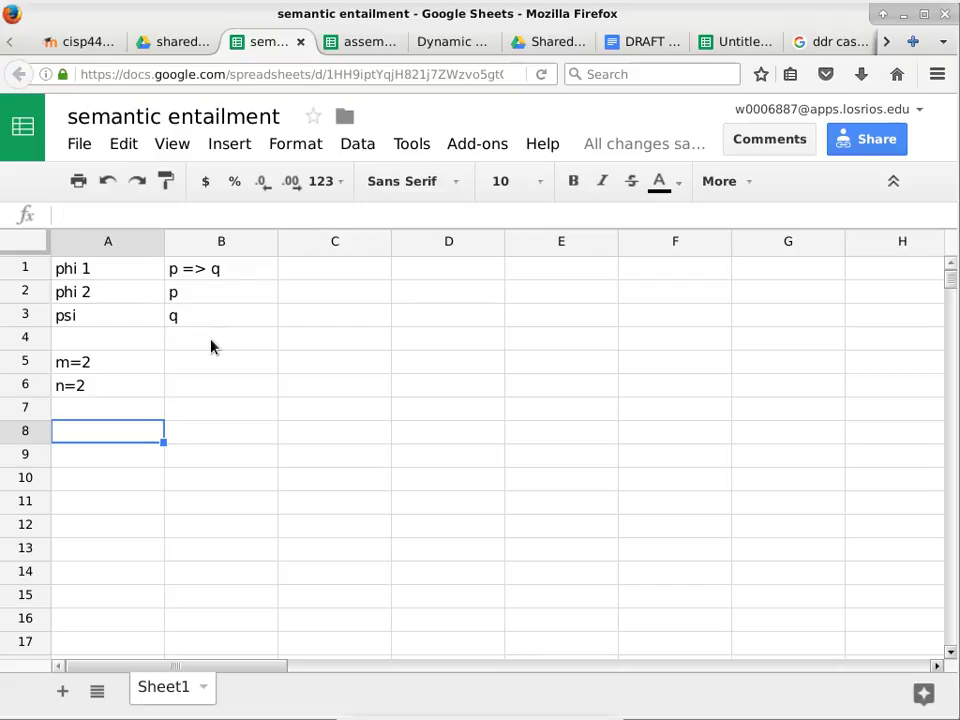
pyautogui.write('D={0,1}')
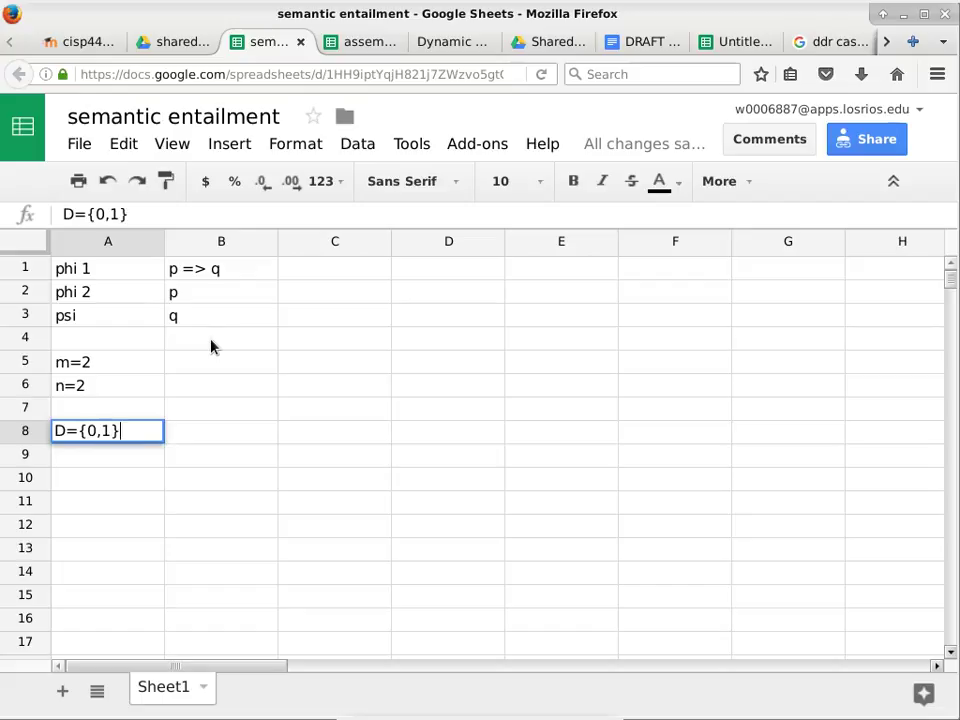
pyautogui.write('x{0,1}')
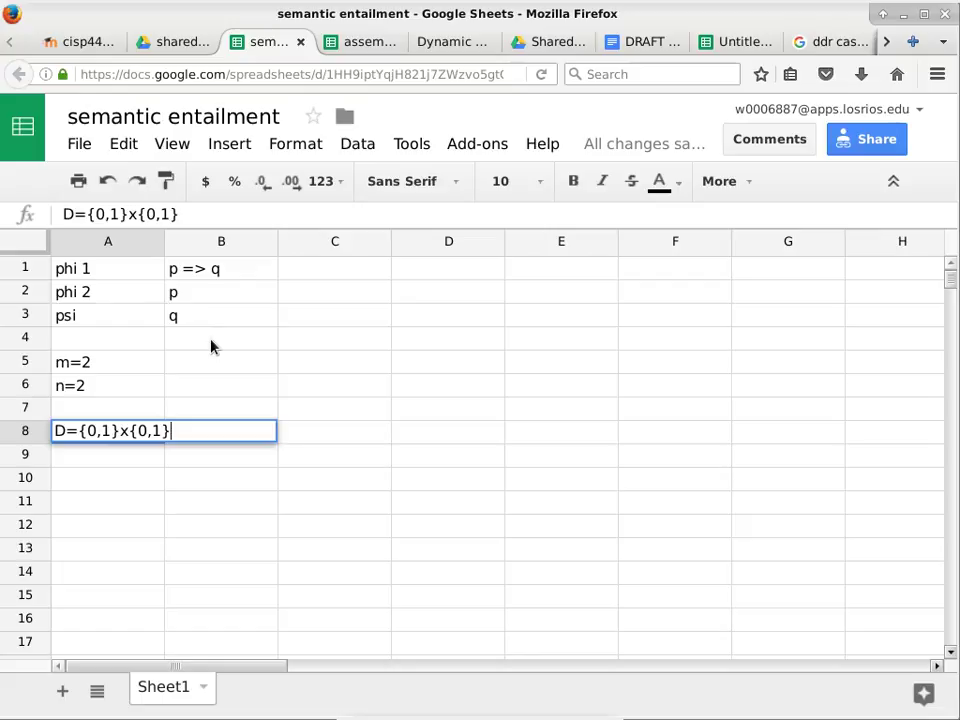
pyautogui.press('Return')
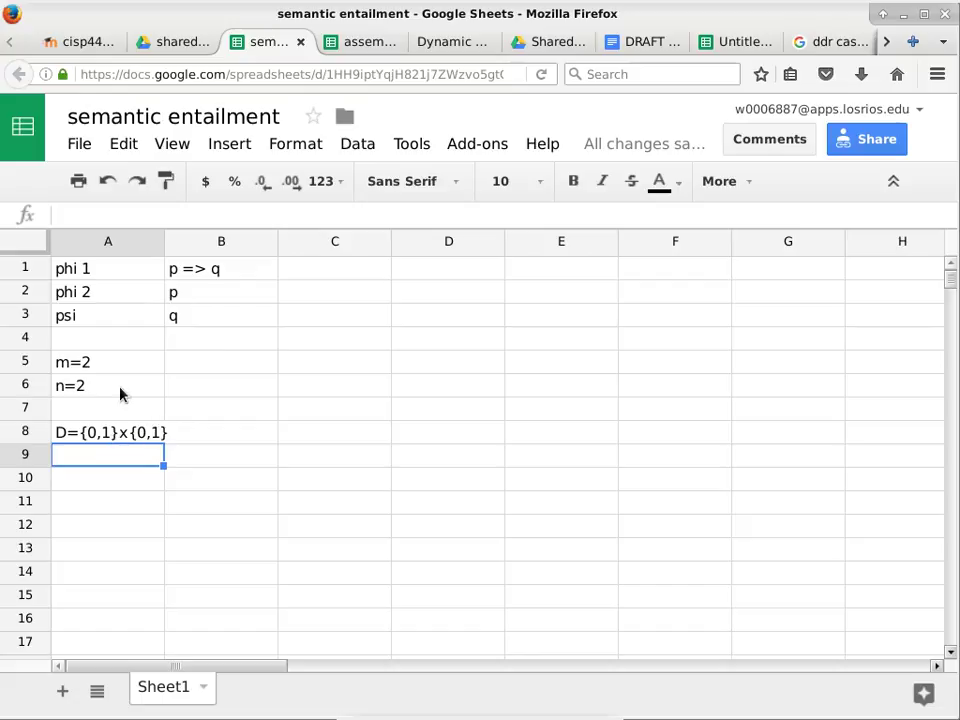
# Begin the A10 definition as 'f(x,y)=phi 1 and phi 2=', fixing typos.
pyautogui.doubleClick(134, 455)
pyautogui.press('Return')
pyautogui.write('f(')
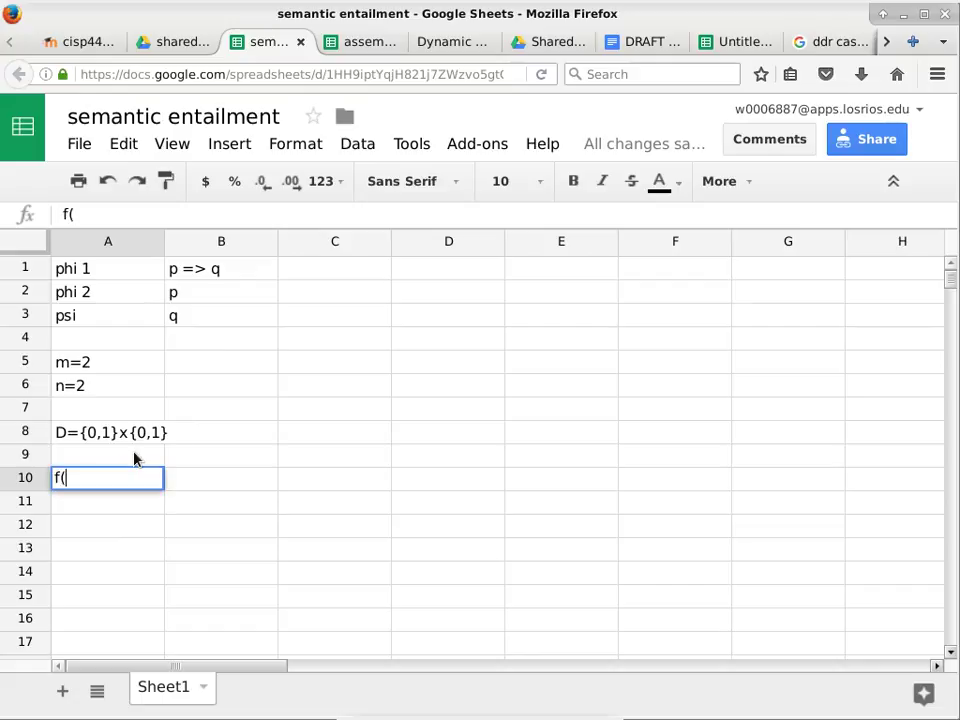
pyautogui.write('x,y)=')
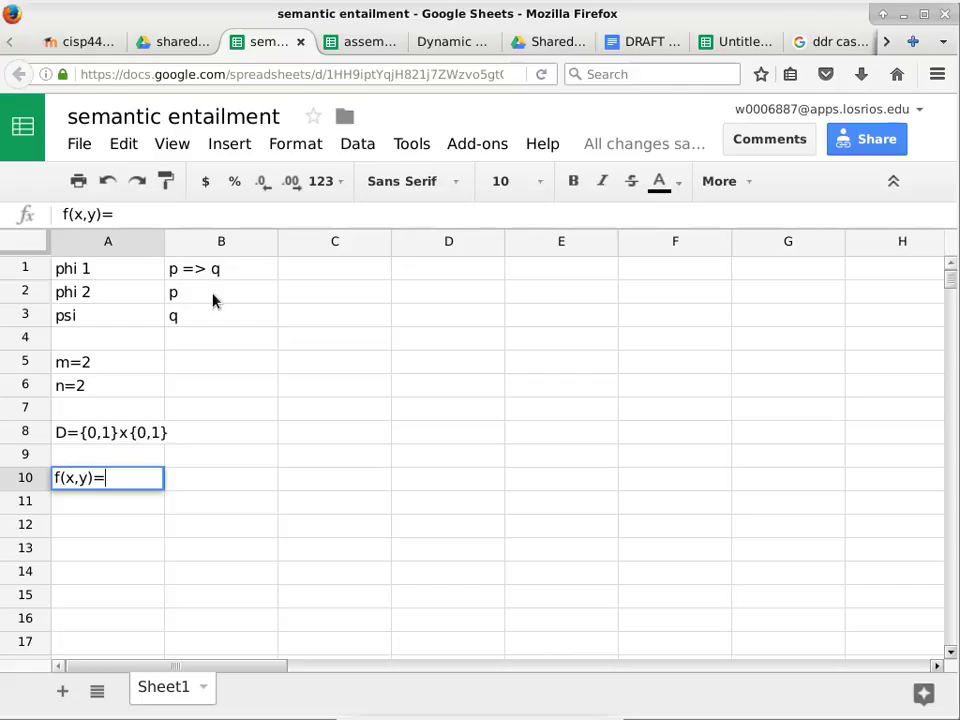
pyautogui.write('phi 1')
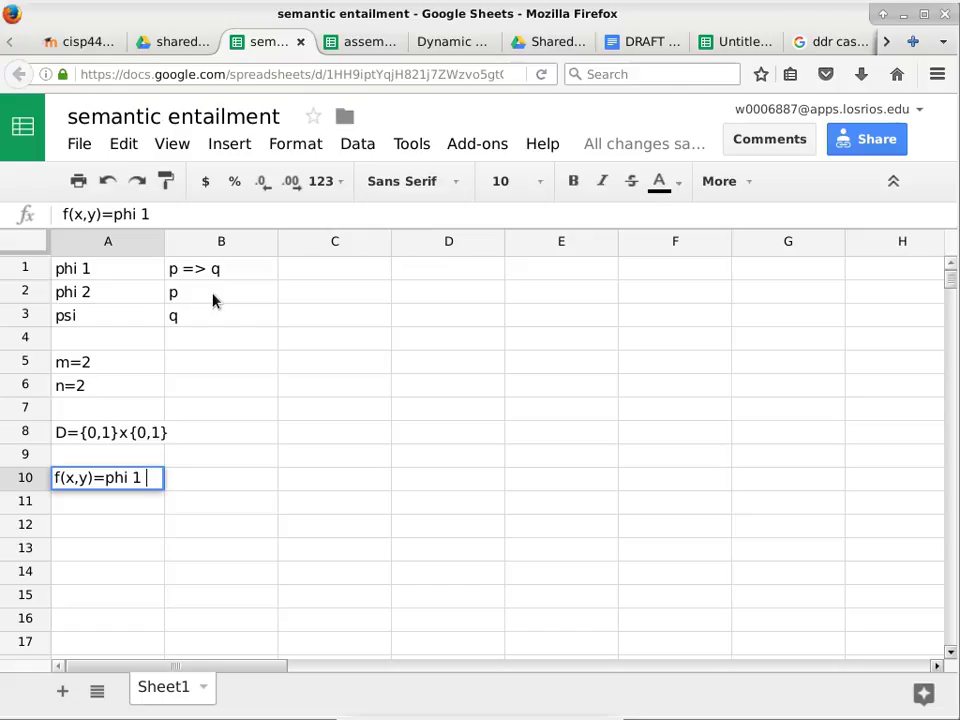
pyautogui.write(' AZn')
pyautogui.press('BackSpace')
pyautogui.press('BackSpace')
pyautogui.press('BackSpace')
pyautogui.press('BackSpace')
pyautogui.write('adn')
pyautogui.press('BackSpace')
pyautogui.press('BackSpace')
pyautogui.write('nd phi 2=')
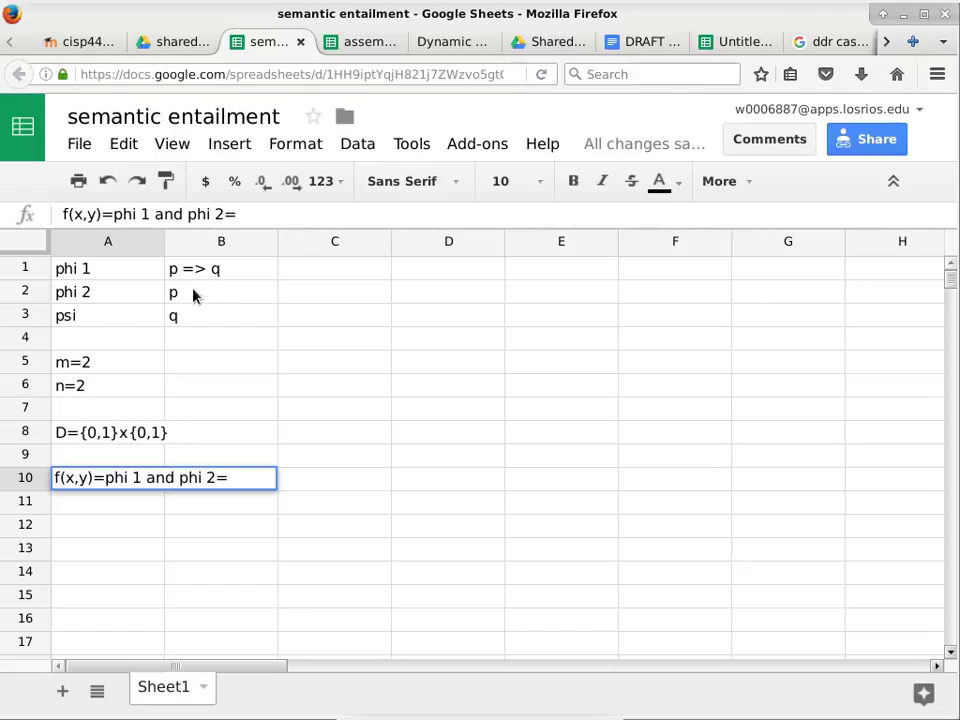
# Change the arguments to f(p,q) and finish the definition with '(p=>q) and (p)'.
pyautogui.click(73, 477)
pyautogui.press('BackSpace')
pyautogui.write('p')
pyautogui.press('Right')
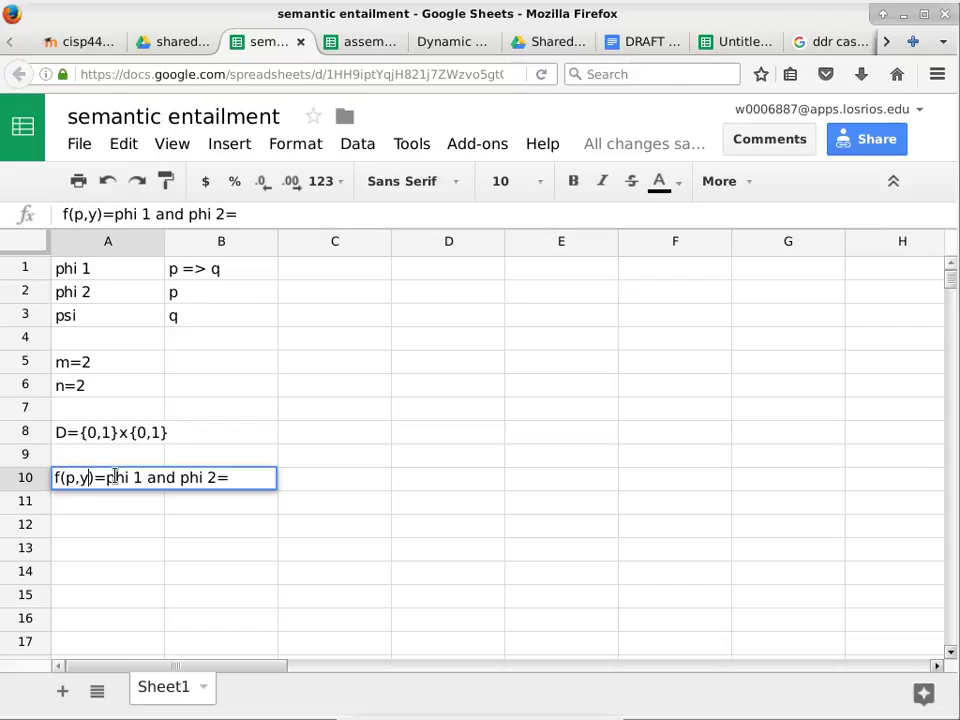
pyautogui.press('BackSpace')
pyautogui.write('q')
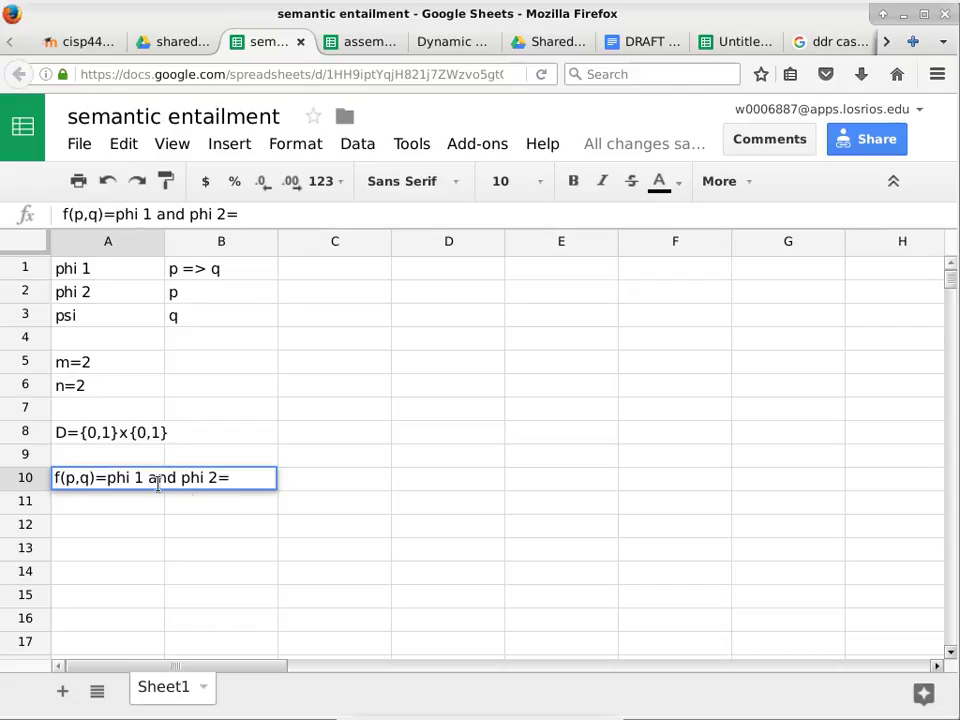
pyautogui.click(250, 478)
pyautogui.write('(p=>q')
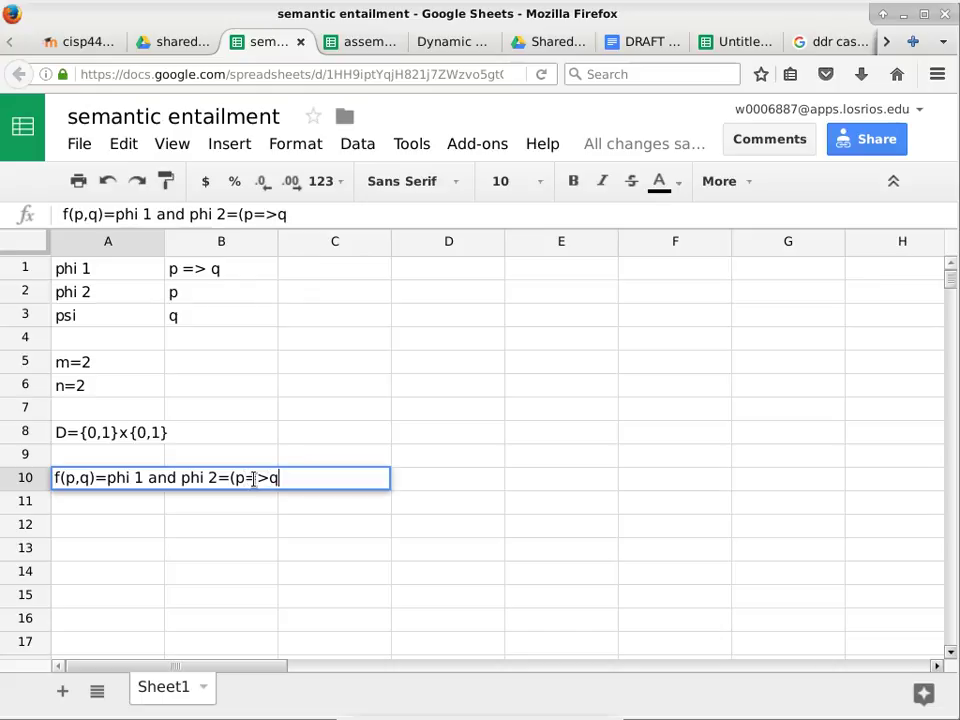
pyautogui.write(') and (')
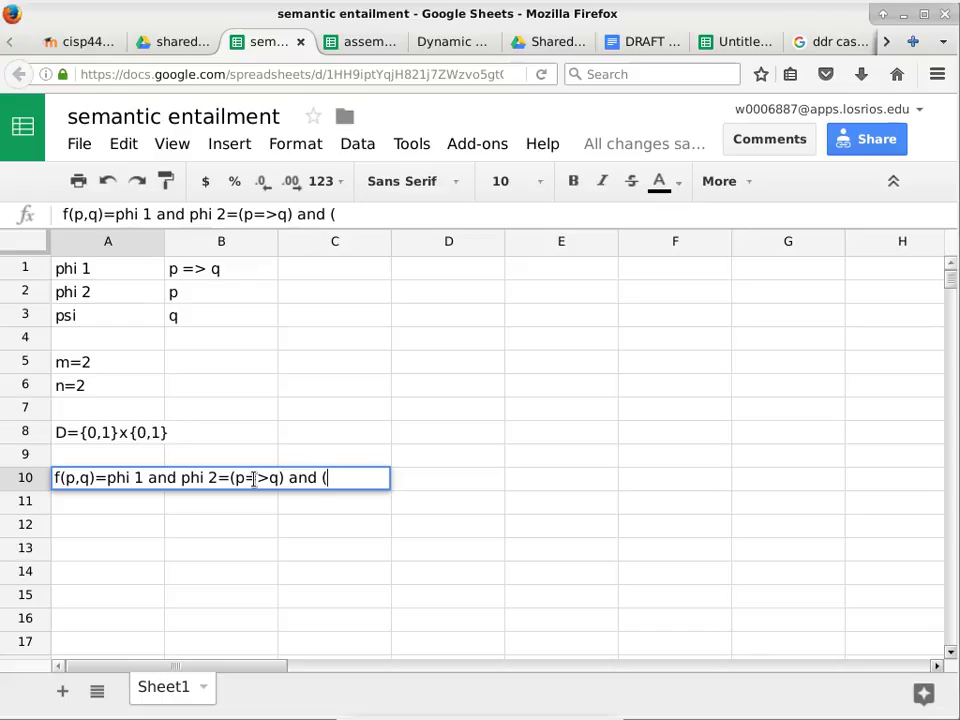
pyautogui.write('p)')
pyautogui.press('Return')
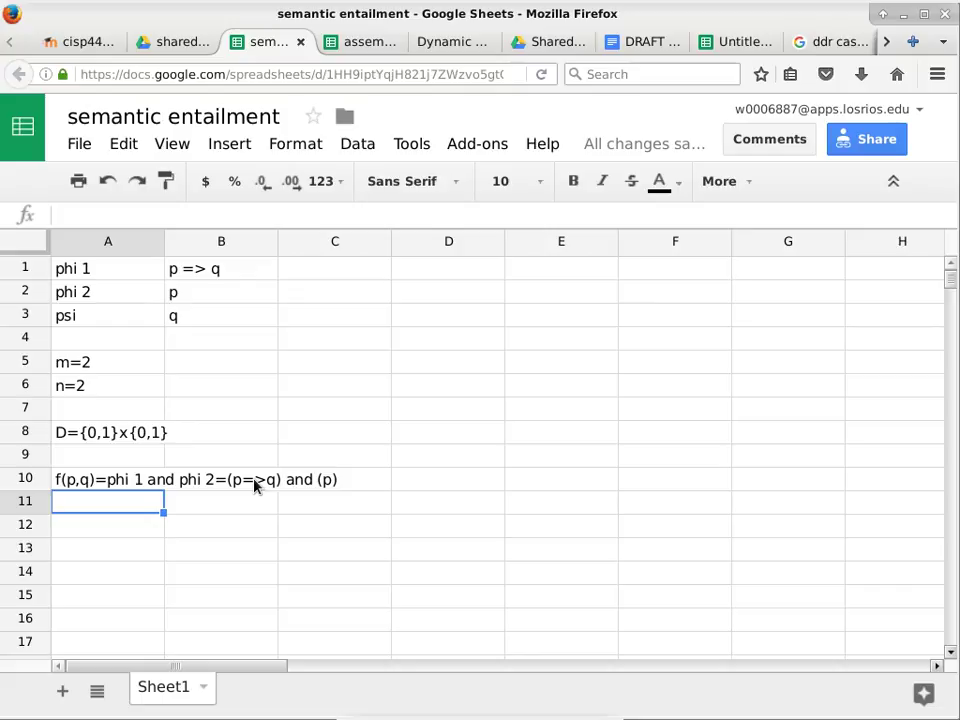
# Enter g(p,q)=q in A11.
pyautogui.write('g')
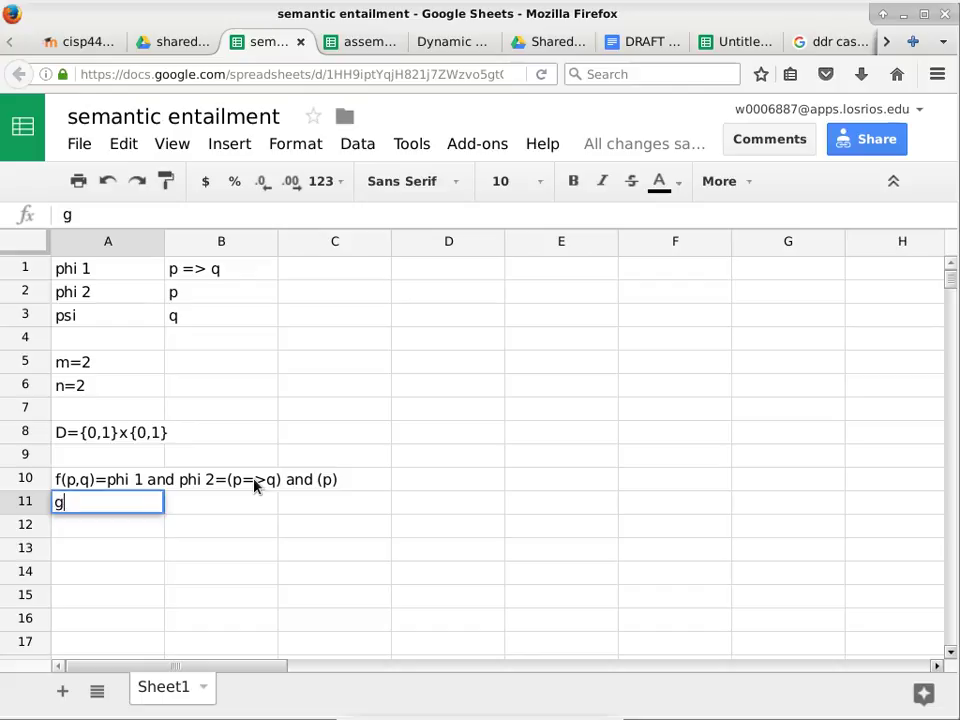
pyautogui.write('(p,q)')
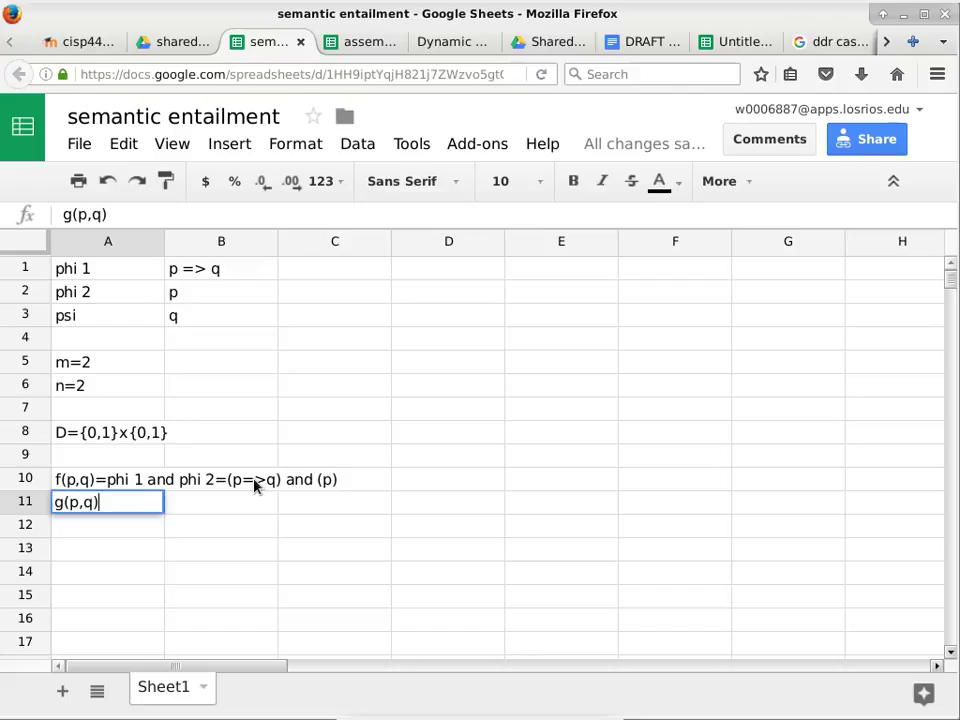
pyautogui.write('=')
pyautogui.write('q')
pyautogui.press('Return')
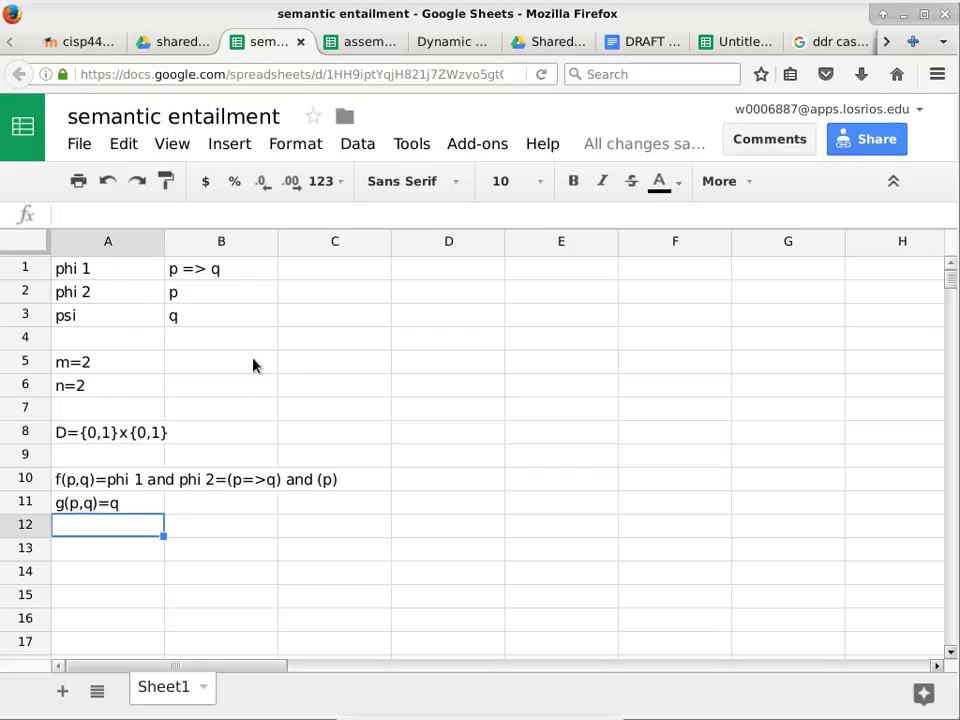
# Add headings p and q in D1:E1 and autofit columns D and E.
pyautogui.click(418, 280)
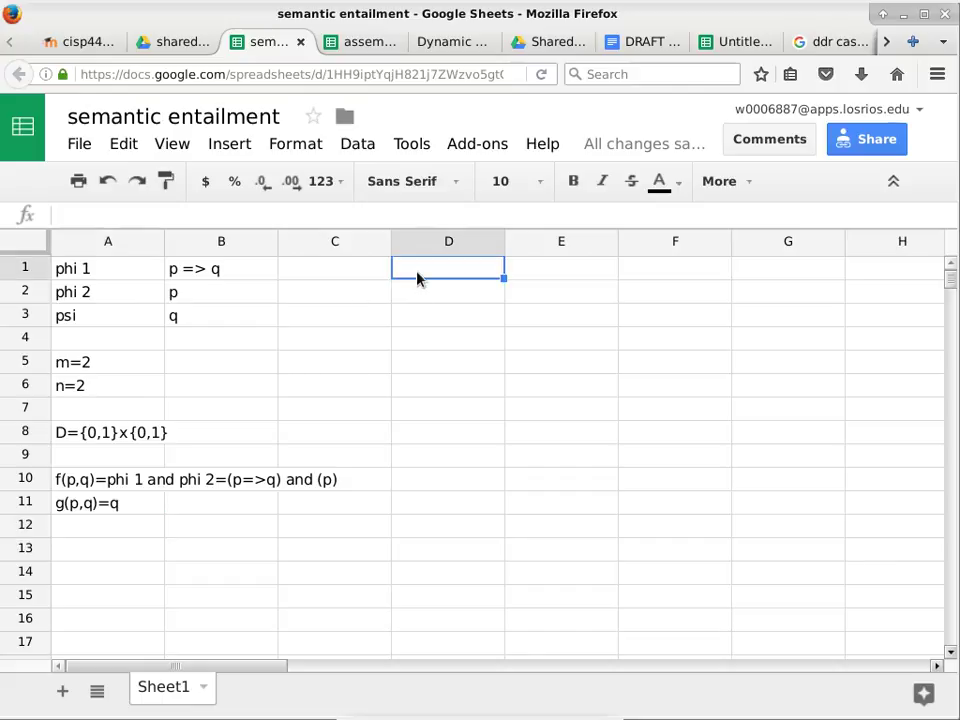
pyautogui.write('p')
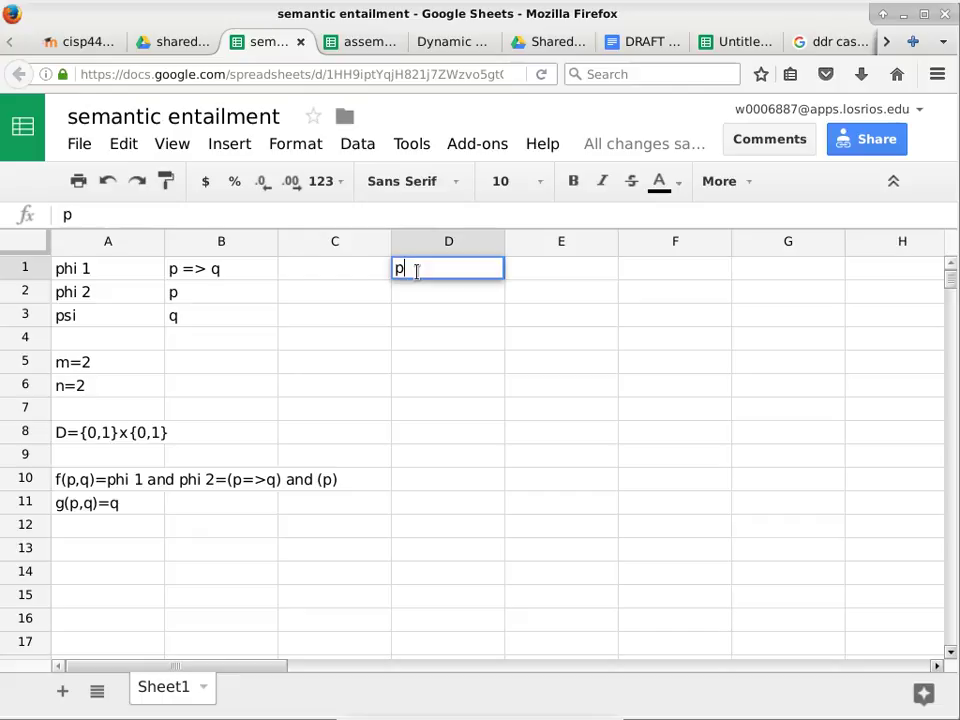
pyautogui.press('Tab')
pyautogui.write('q')
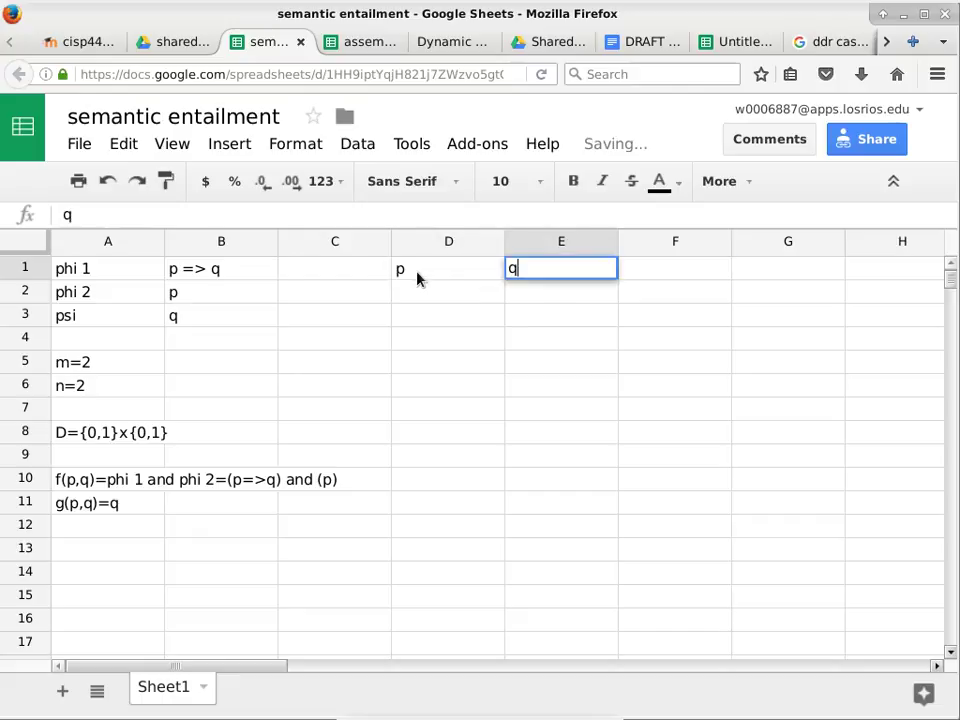
pyautogui.press('Tab')
pyautogui.moveTo(409, 242); pyautogui.dragTo(553, 242)
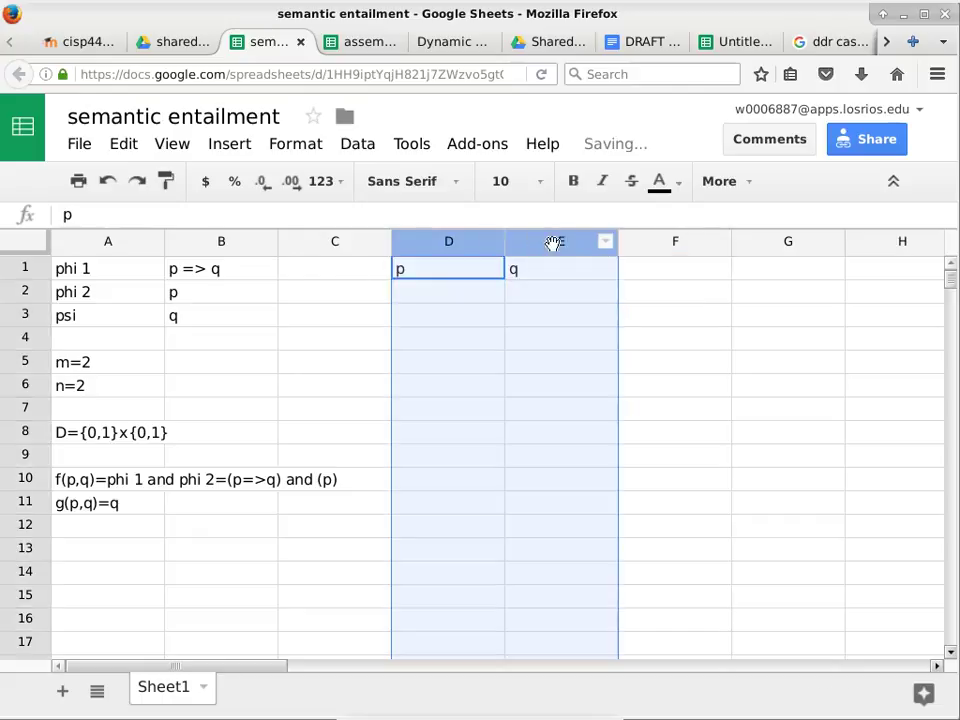
pyautogui.doubleClick(607, 248)
# Add the headings f(p,q) in F1 and g(p,q) in G1.
pyautogui.click(518, 272)
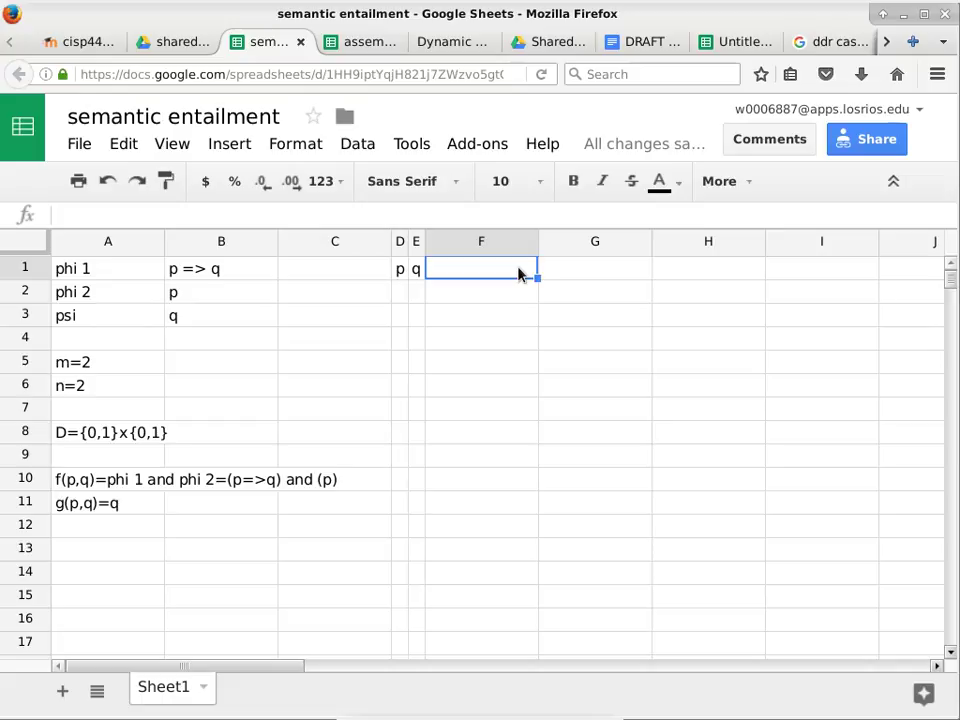
pyautogui.write('f(p,q)')
pyautogui.press('Tab')
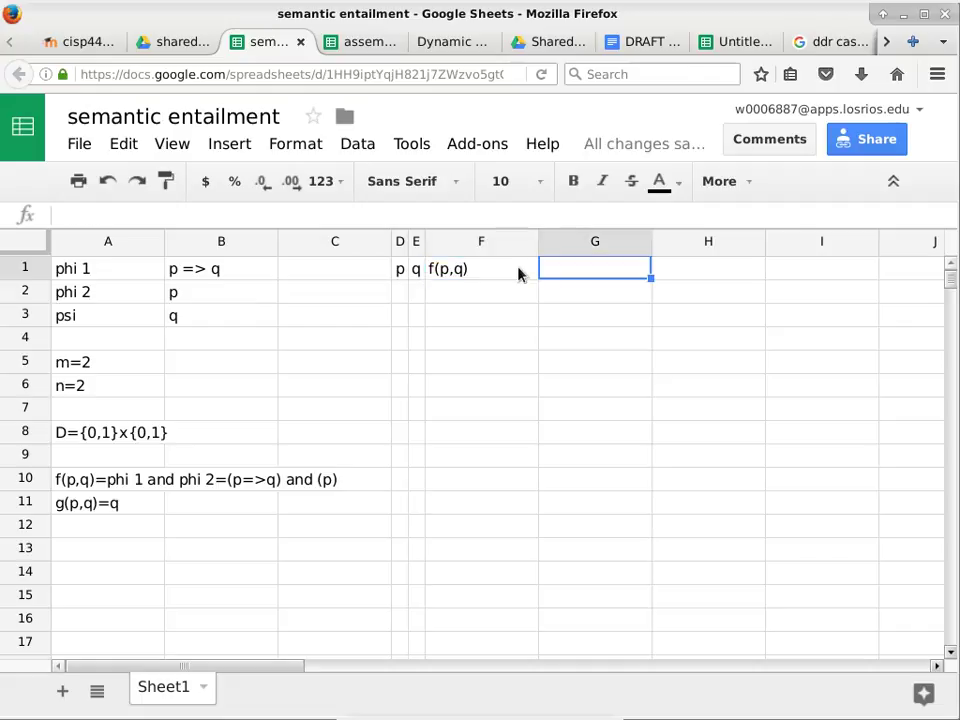
pyautogui.write('g(p')
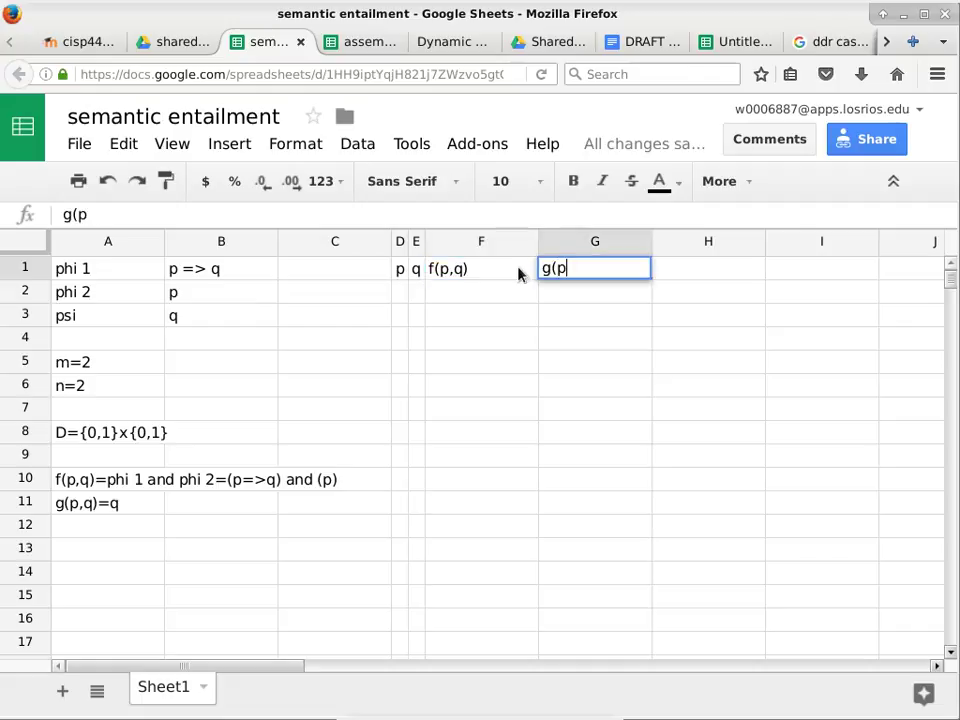
pyautogui.write(',q)')
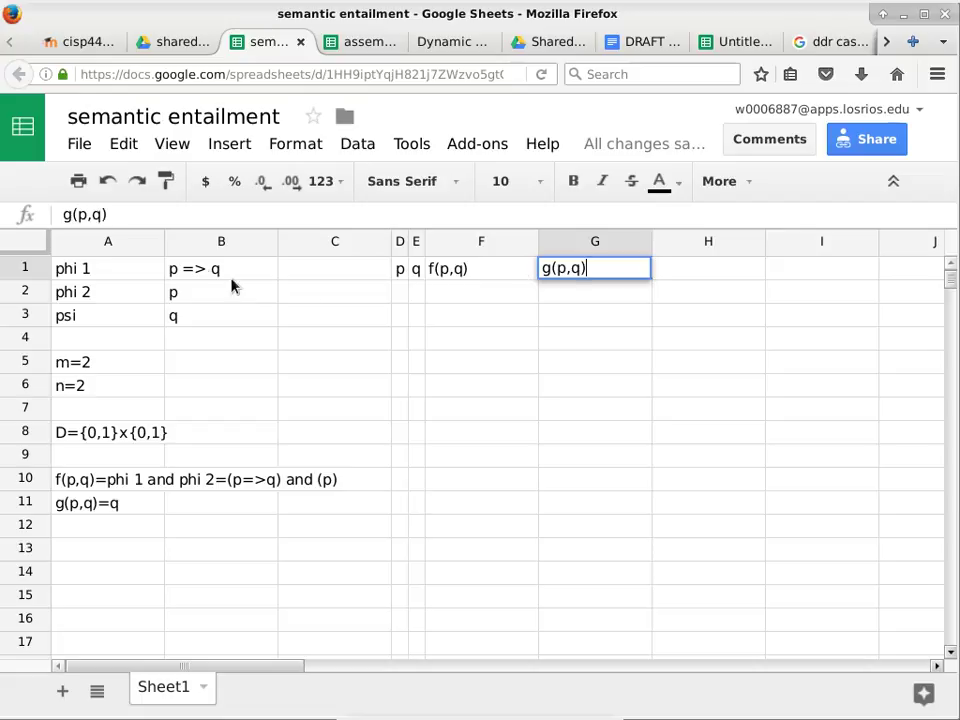
pyautogui.click(398, 292)
# Fill D2:E5 with the p,q combinations 0 0, 0 1, 1 0, 1 1.
pyautogui.write('0')
pyautogui.press('Tab')
pyautogui.write('0')
pyautogui.press('Return')
pyautogui.write('0')
pyautogui.press('Tab')
pyautogui.write('1')
pyautogui.press('Return')
pyautogui.write('1')
pyautogui.press('Tab')
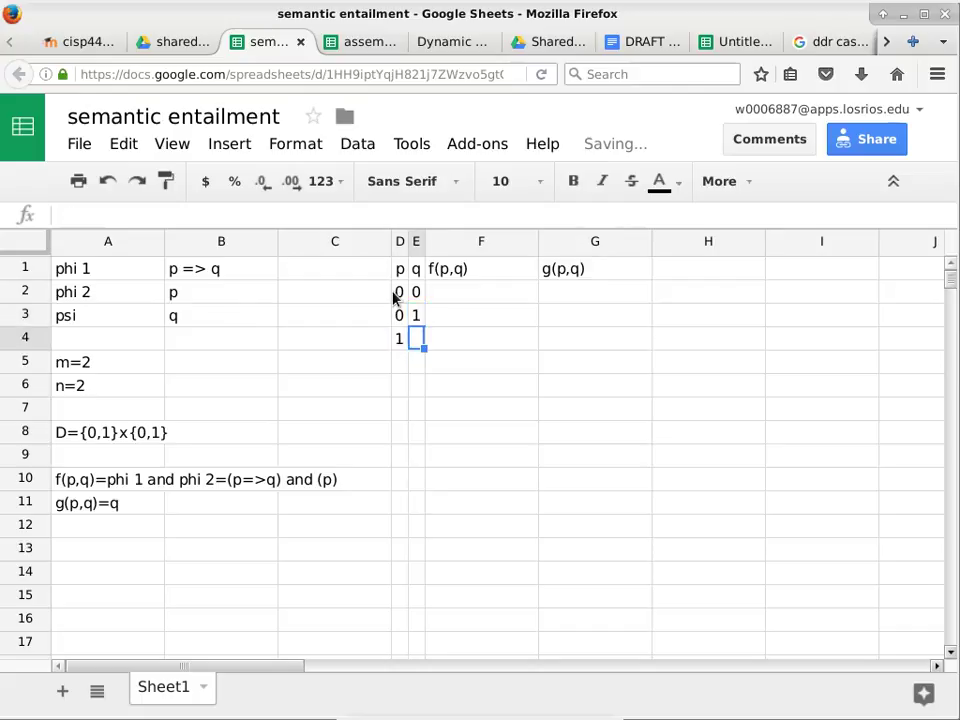
pyautogui.write('0')
pyautogui.press('Return')
pyautogui.write('1')
pyautogui.press('Tab')
pyautogui.write('1')
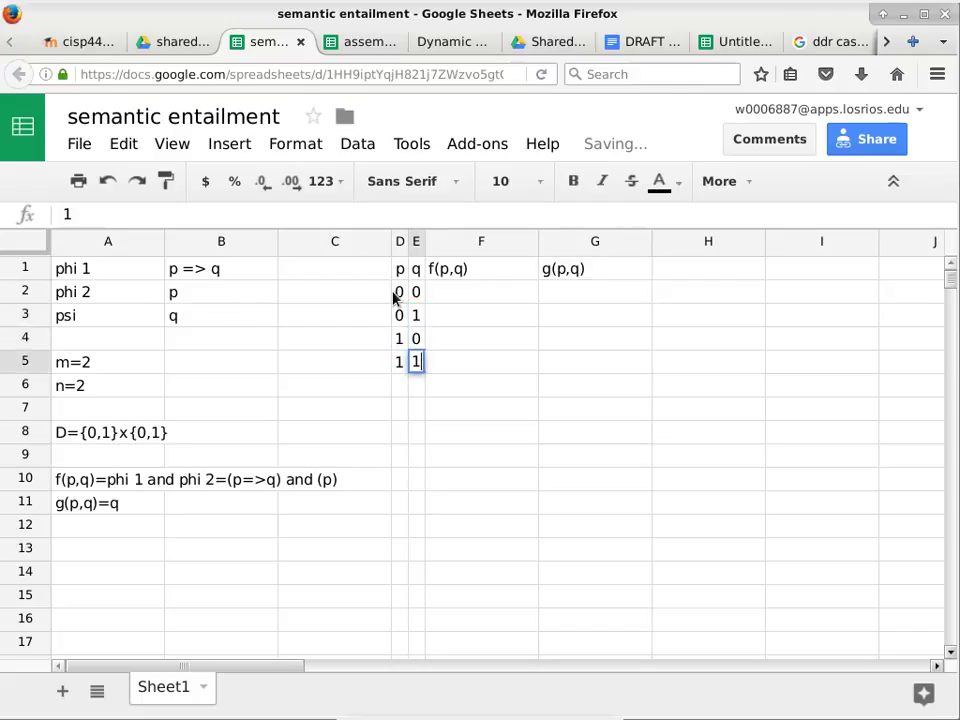
pyautogui.press('Tab')
# After reviewing D2:E5, enter the f(p,q) values 0, 0, 0, 1 in F2:F5.
pyautogui.click(397, 298)
pyautogui.moveTo(397, 299); pyautogui.dragTo(455, 368)
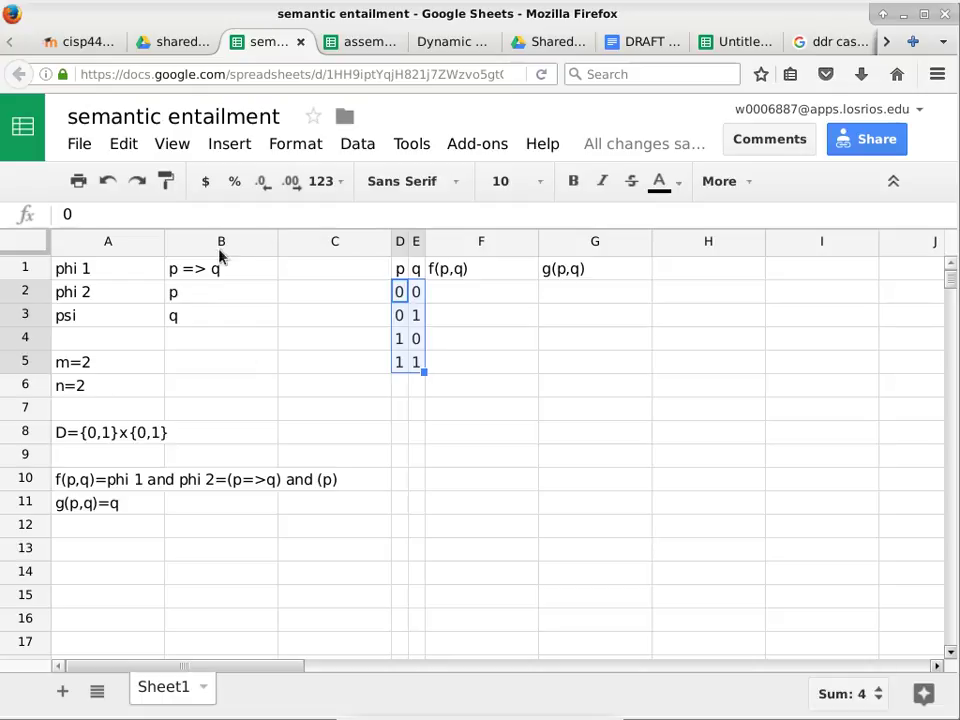
pyautogui.click(458, 290)
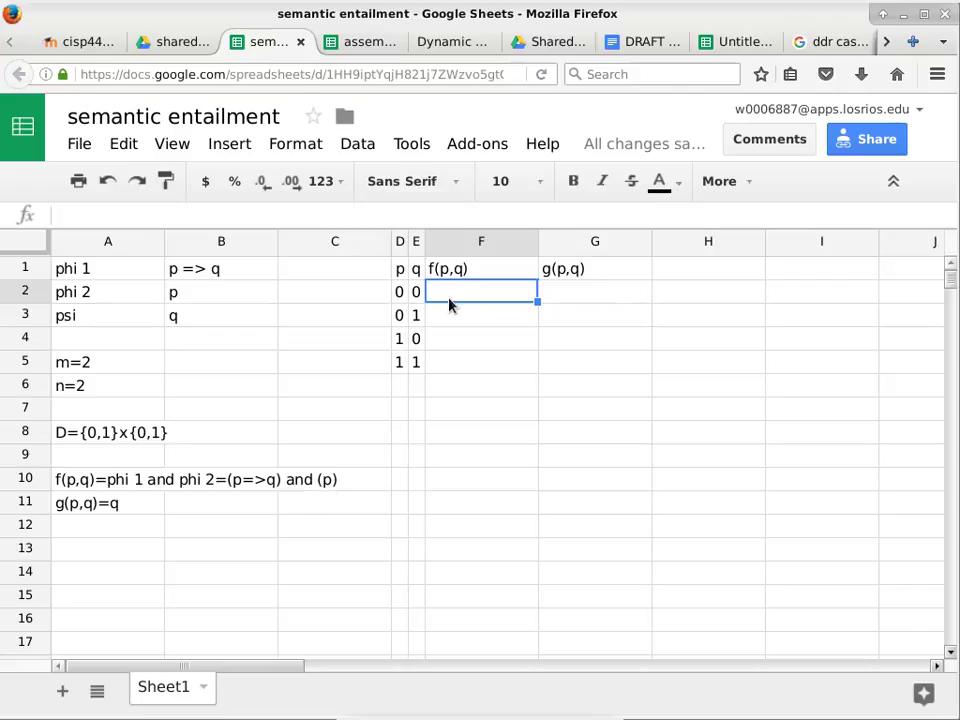
pyautogui.write('0')
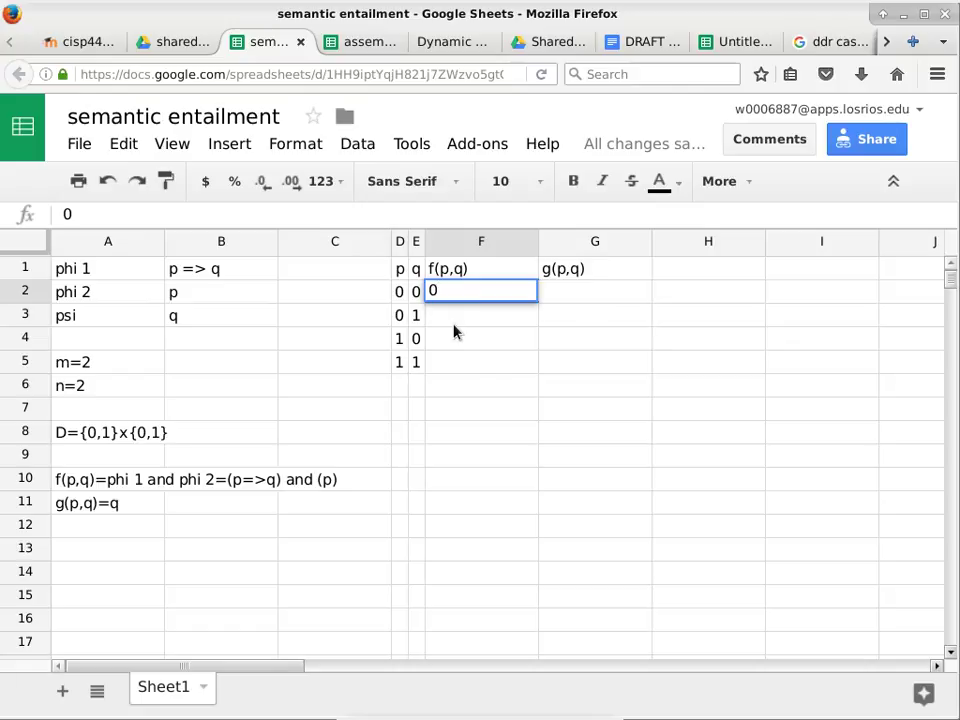
pyautogui.click(453, 318)
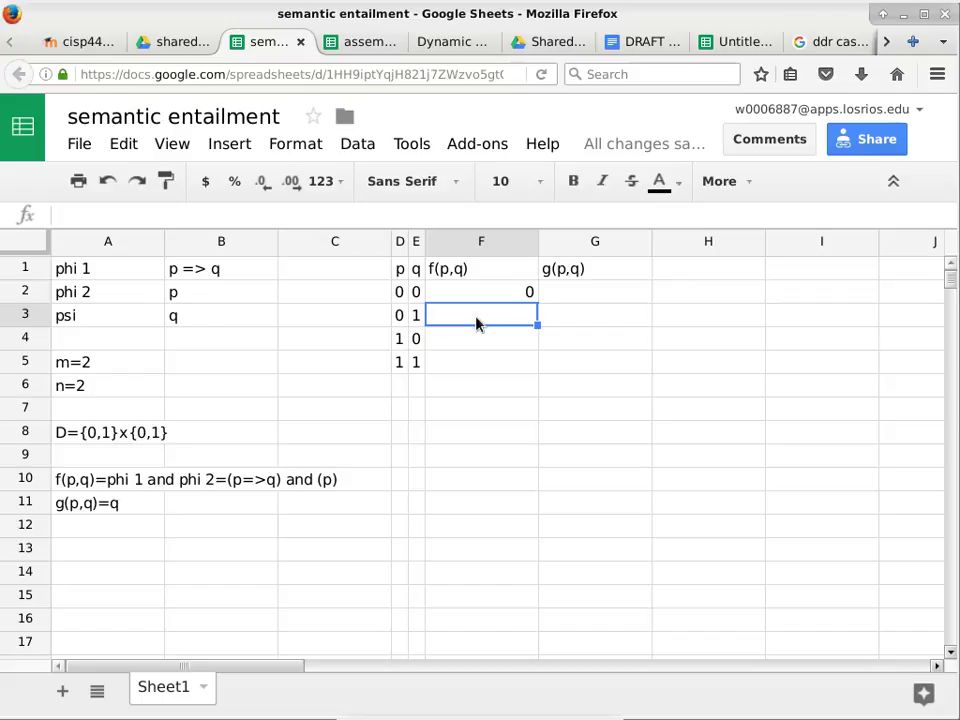
pyautogui.write('0')
pyautogui.press('Return')
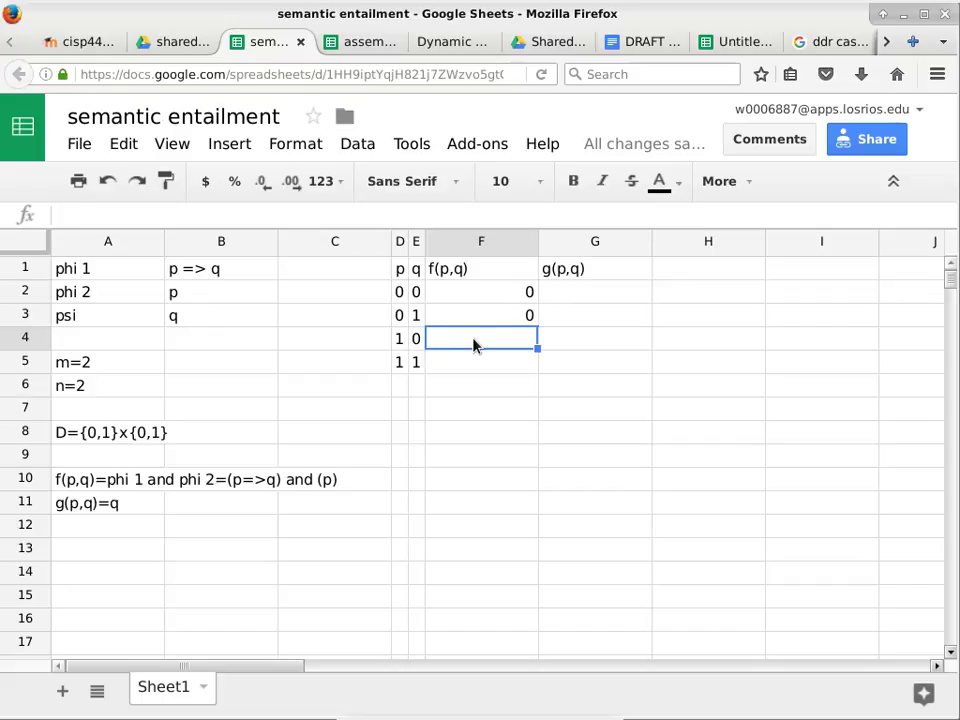
pyautogui.write('0')
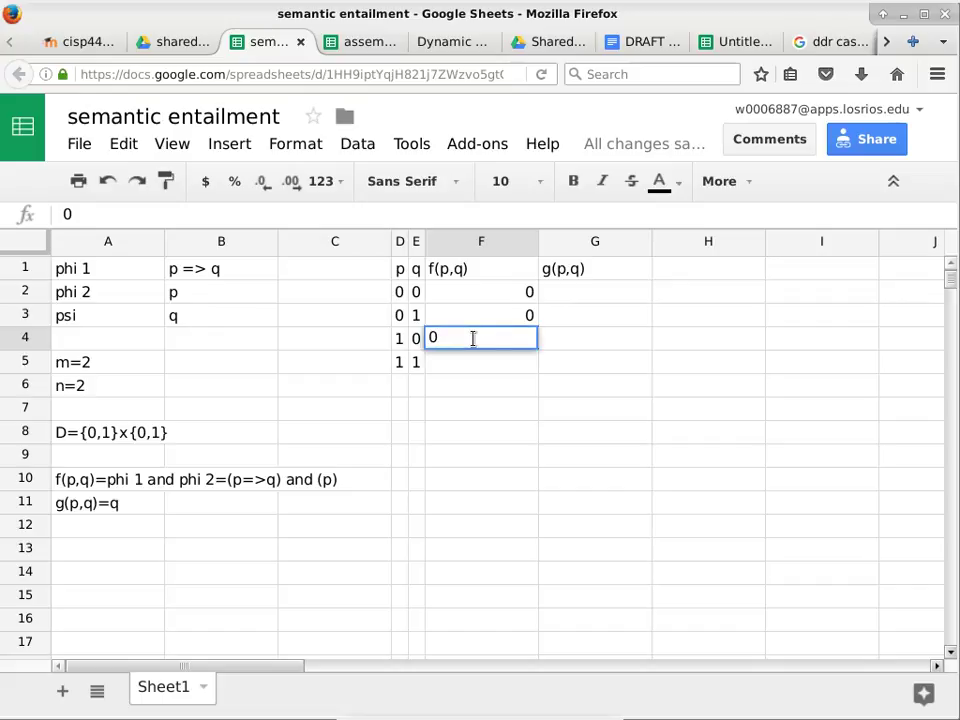
pyautogui.press('Return')
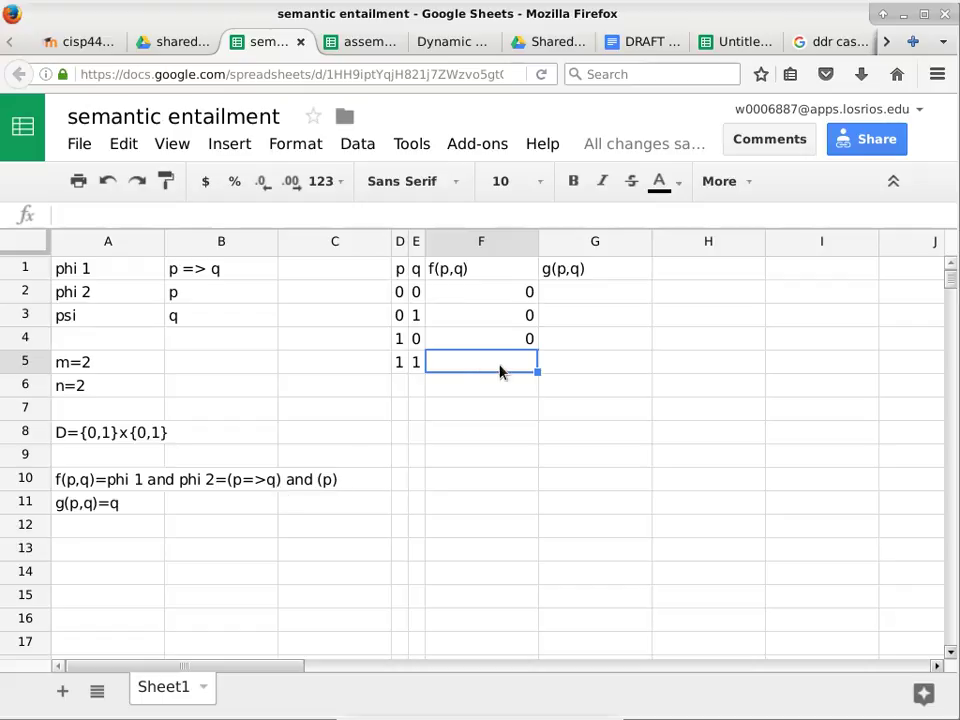
pyautogui.write('1')
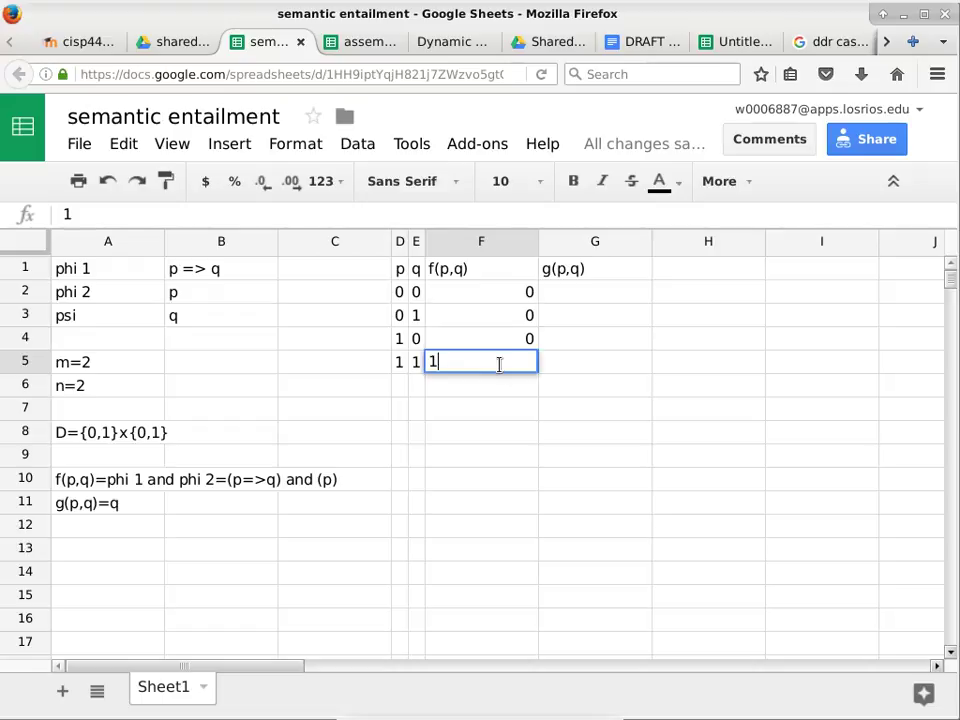
pyautogui.press('Tab')
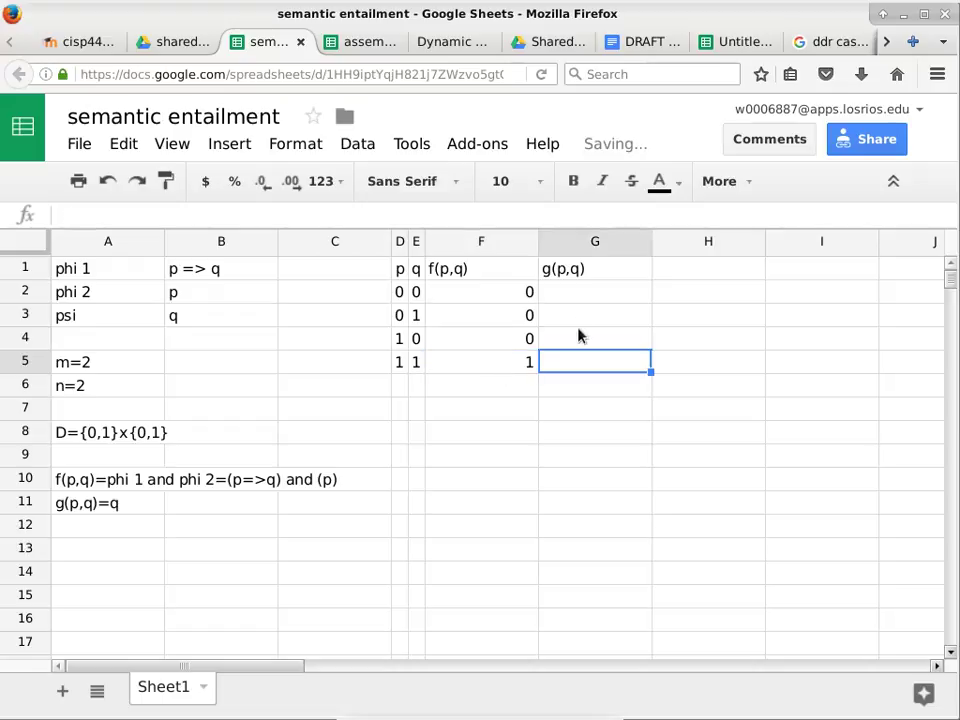
# Enter g(p,q) values 0, 1, 9, 1 down G2:G5.
pyautogui.click(585, 292)
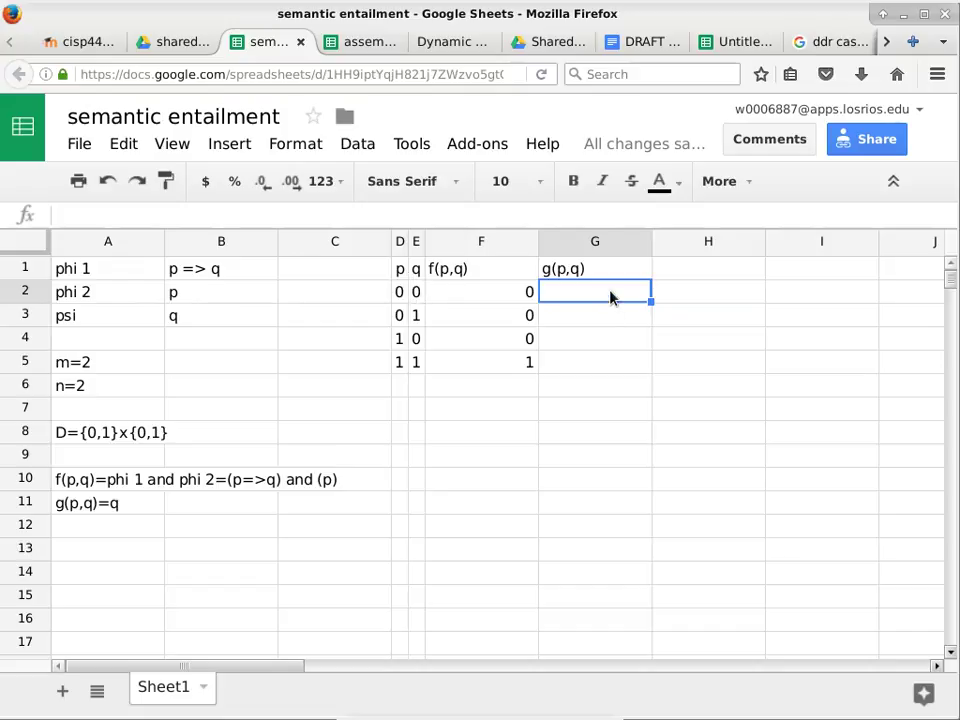
pyautogui.write('0')
pyautogui.press('Return')
pyautogui.write('1')
pyautogui.press('Return')
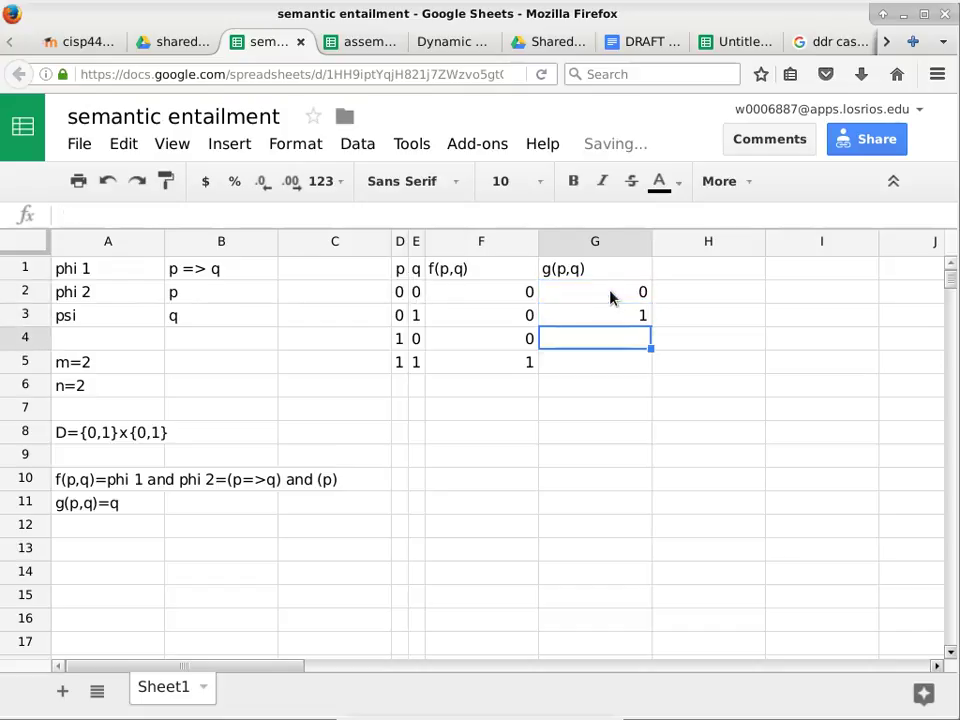
pyautogui.write('9')
pyautogui.press('Return')
pyautogui.write('1')
pyautogui.press('Return')
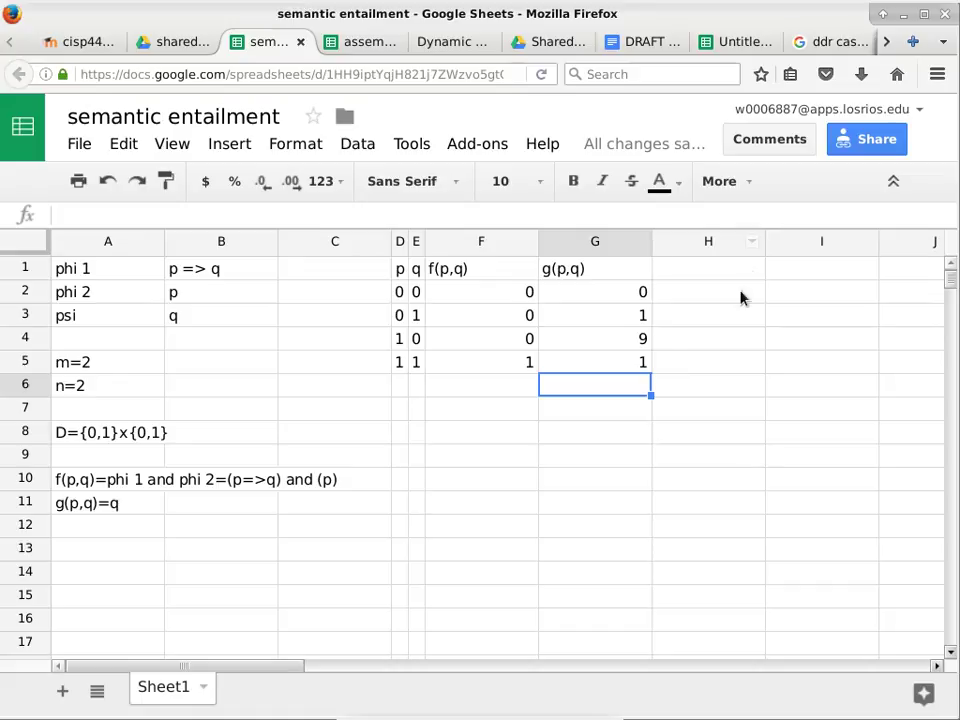
# Correct G4 to 0 and type the heading f(p,q)=>g(p,q) in H1.
pyautogui.click(645, 339)
pyautogui.write('0')
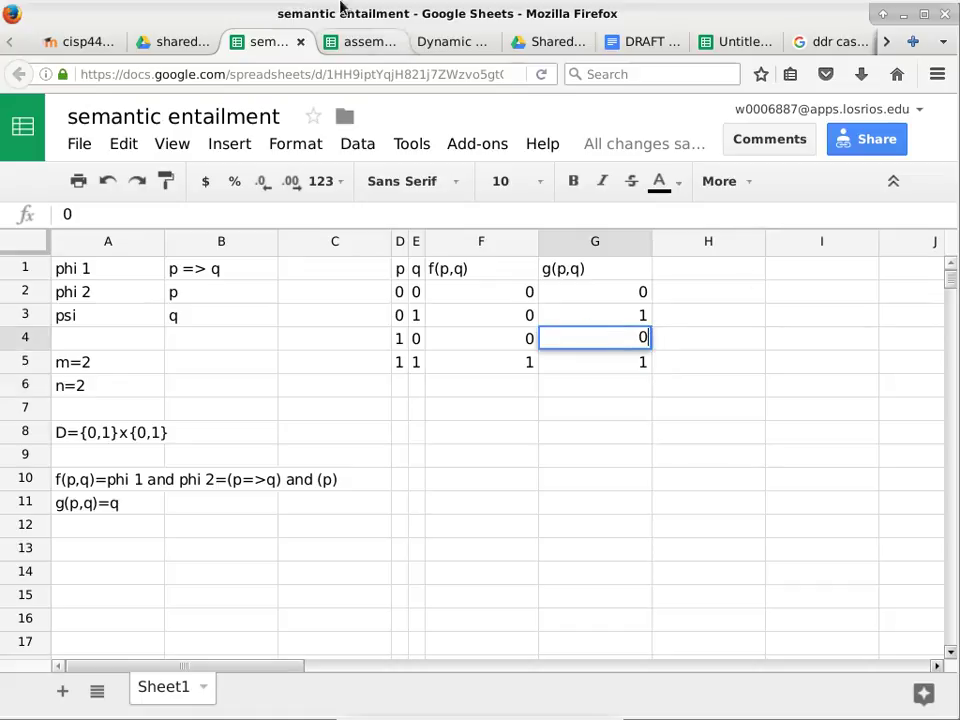
pyautogui.click(695, 275)
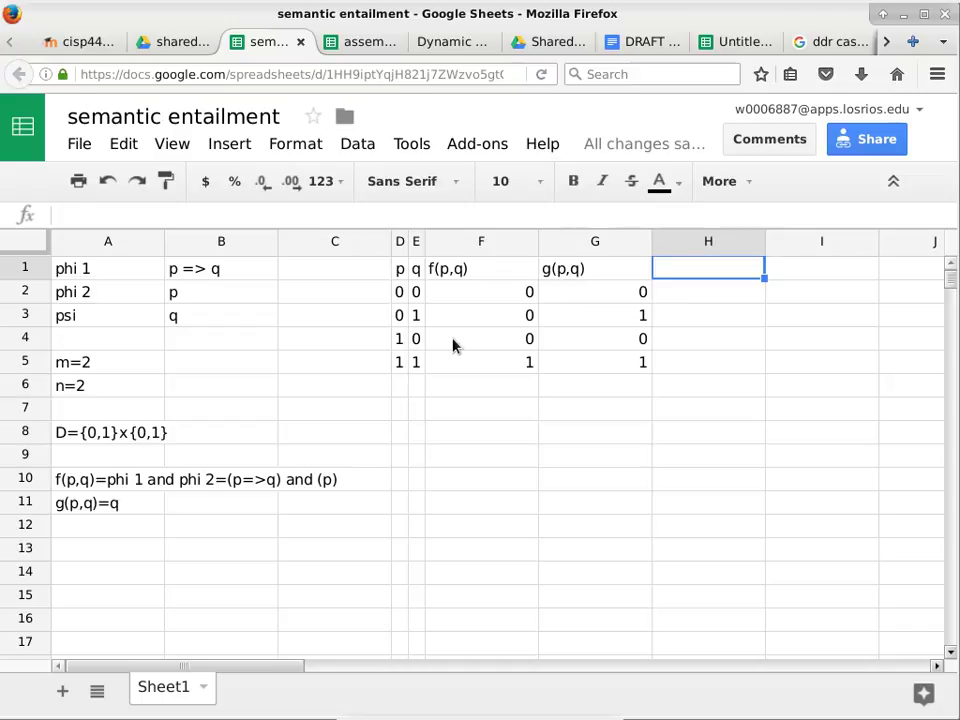
pyautogui.write('f(')
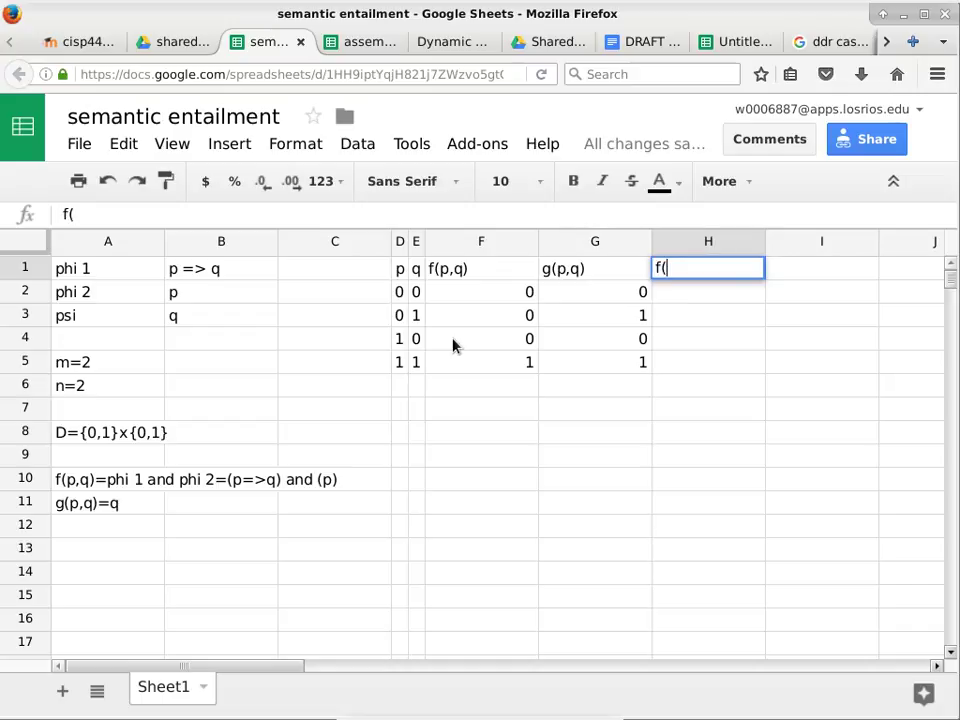
pyautogui.write('p,q)=>g(p,q)')
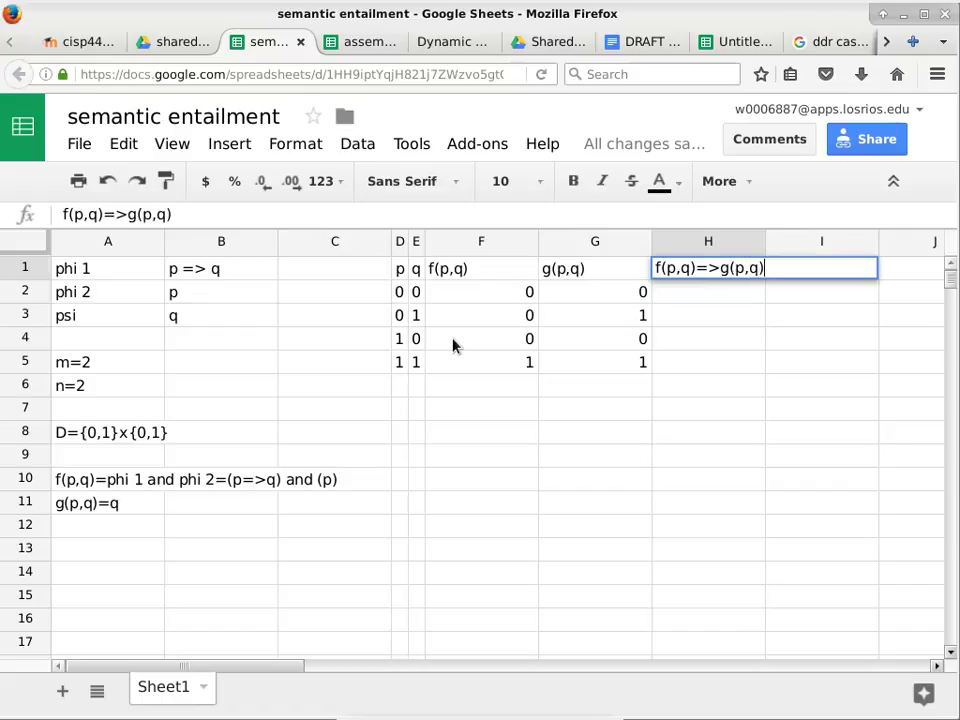
# Add the f(p,q)=>g(p,q) heading in H1 and enter 1 in H2.
pyautogui.press('Return')
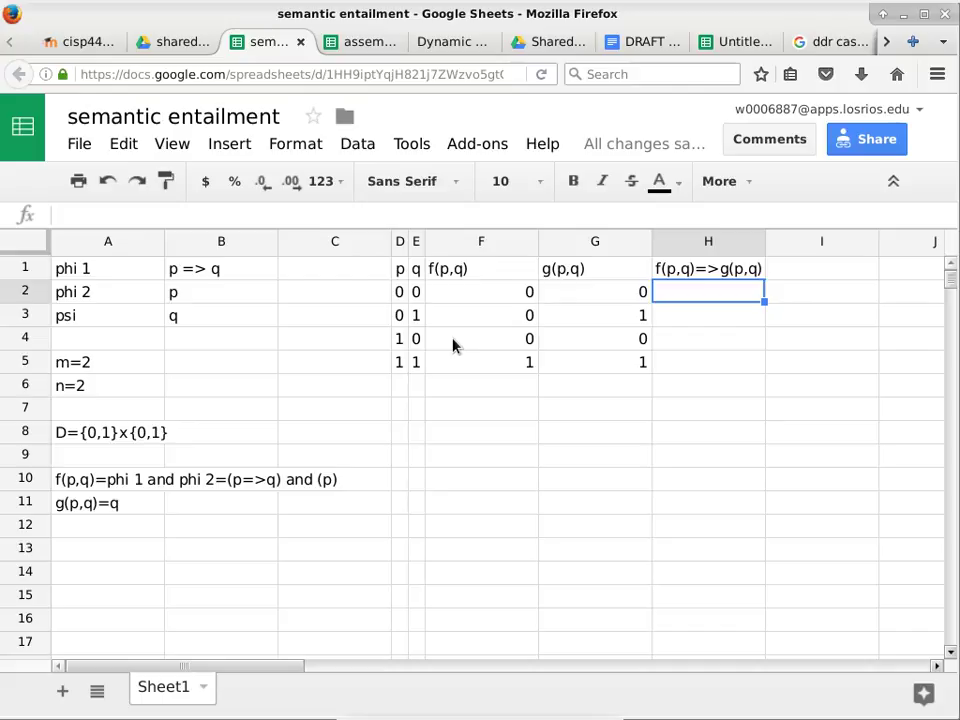
pyautogui.click(514, 298)
pyautogui.click(632, 298)
pyautogui.click(692, 299)
pyautogui.write('1')
pyautogui.press('Return')
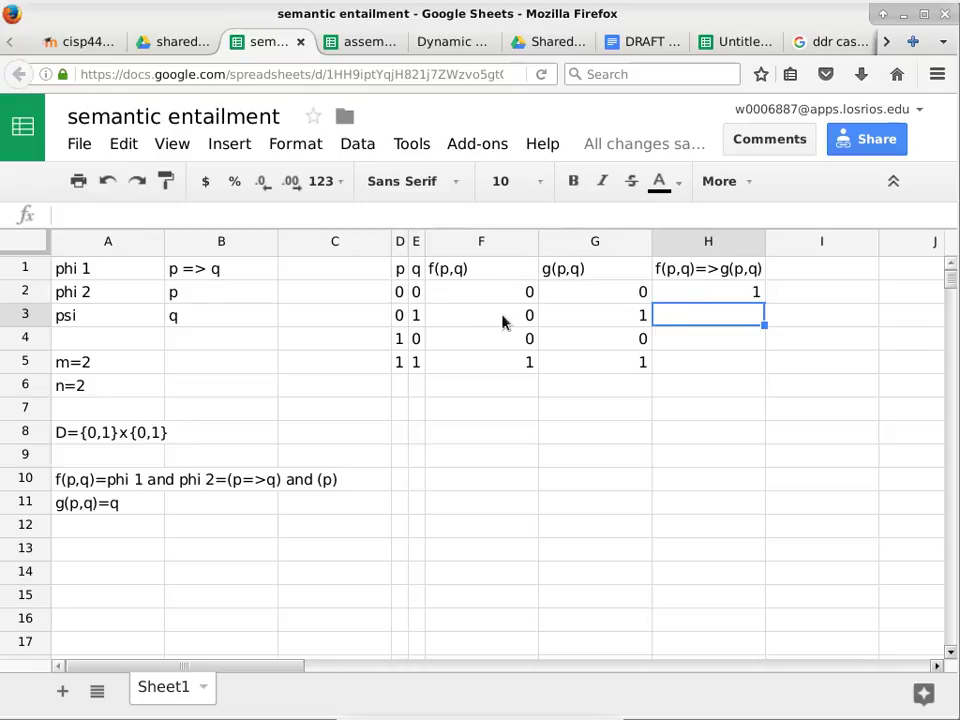
# Fill H3 through H5 with 1 and select the all-1 range H2:H5.
pyautogui.write('1')
pyautogui.press('Return')
pyautogui.write('1')
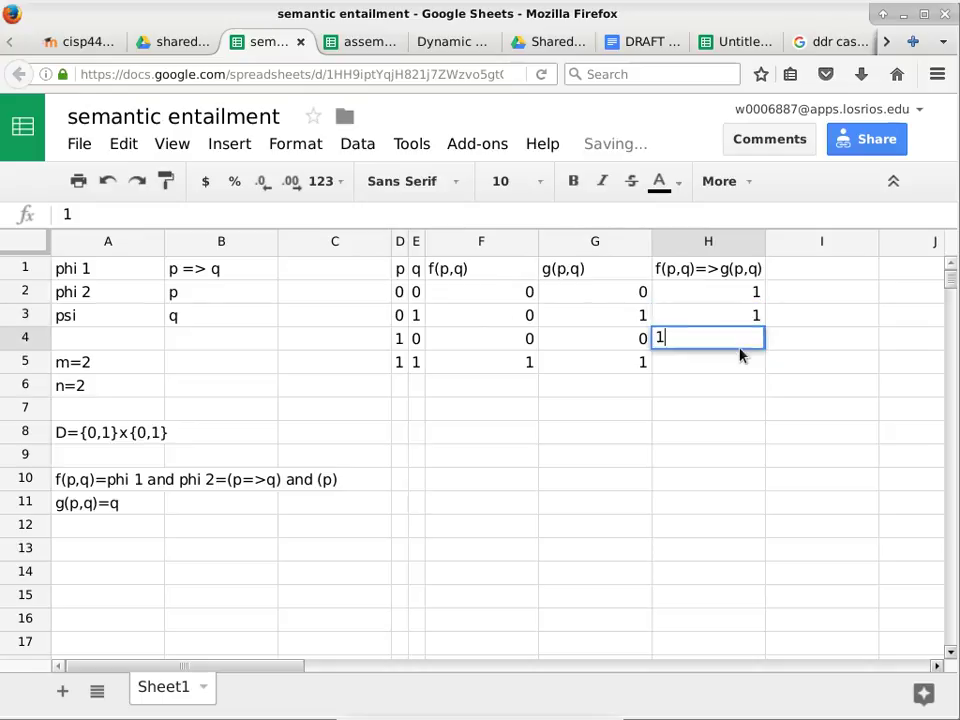
pyautogui.press('Return')
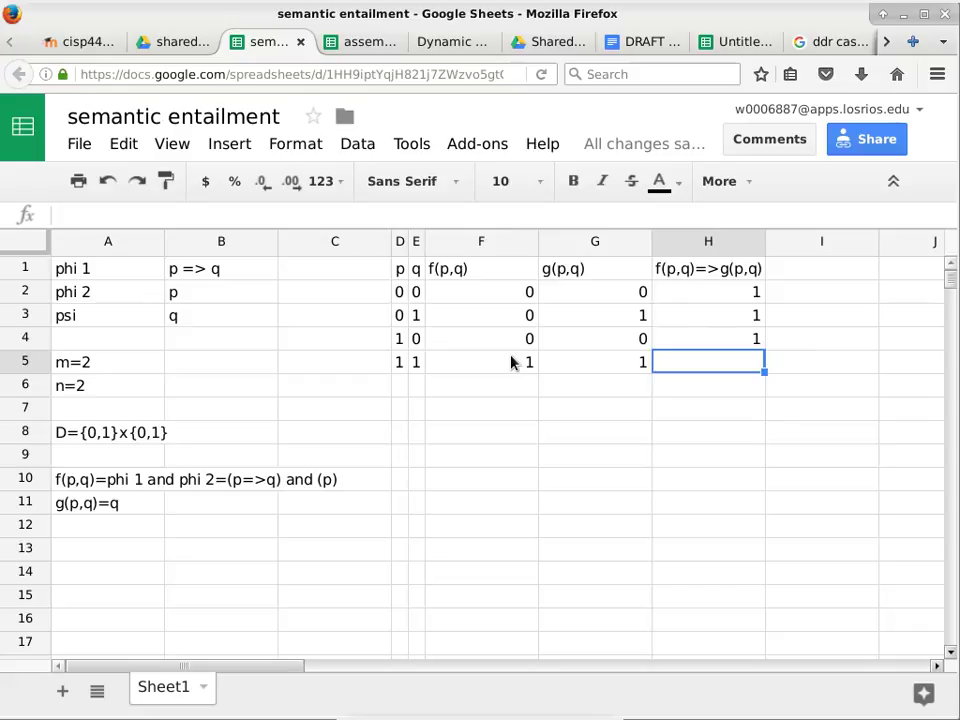
pyautogui.write('1')
pyautogui.click(726, 407)
pyautogui.click(748, 293)
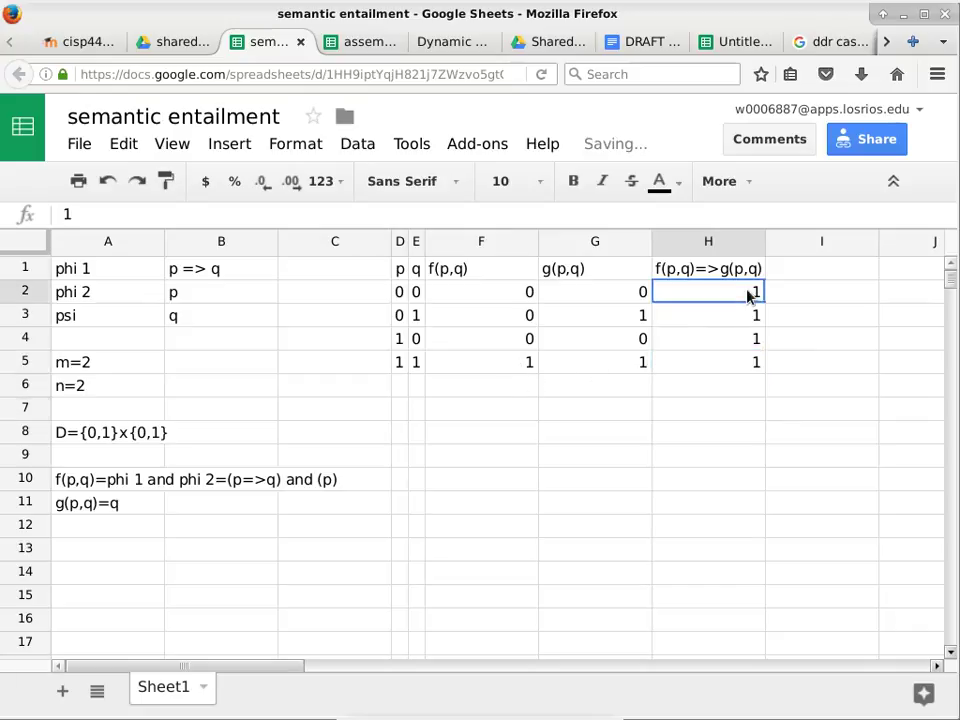
pyautogui.keyDown('shift'); pyautogui.click(748, 360); pyautogui.keyUp('shift')
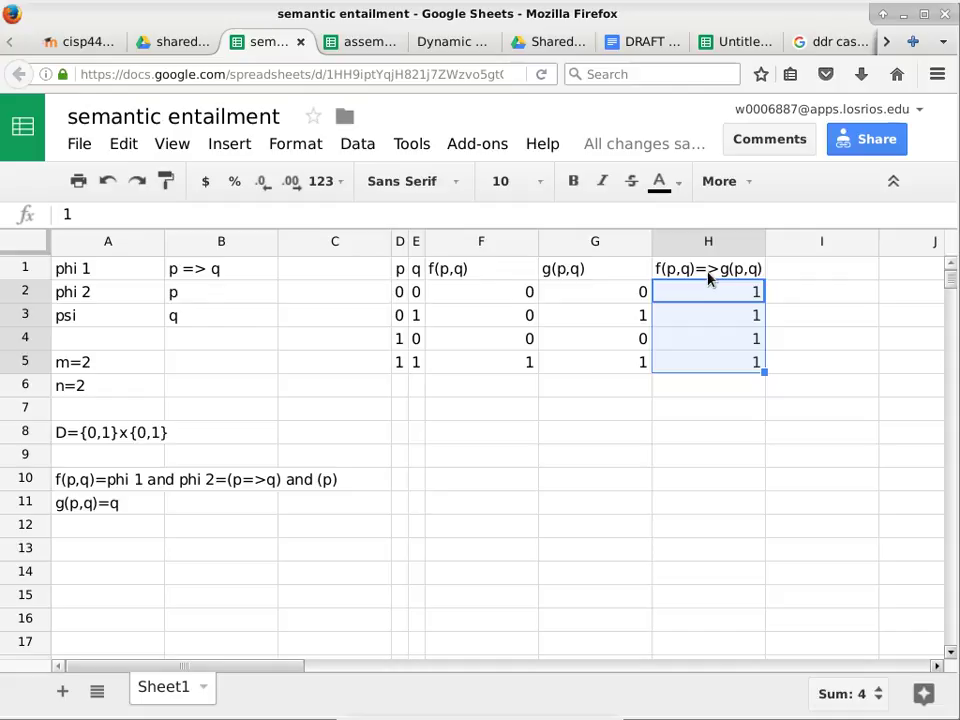
# Scroll down the sheet and back up to review the finished truth table.
pyautogui.hotkey('ctrl', 'Down')
pyautogui.scroll(-2, 390, 422)
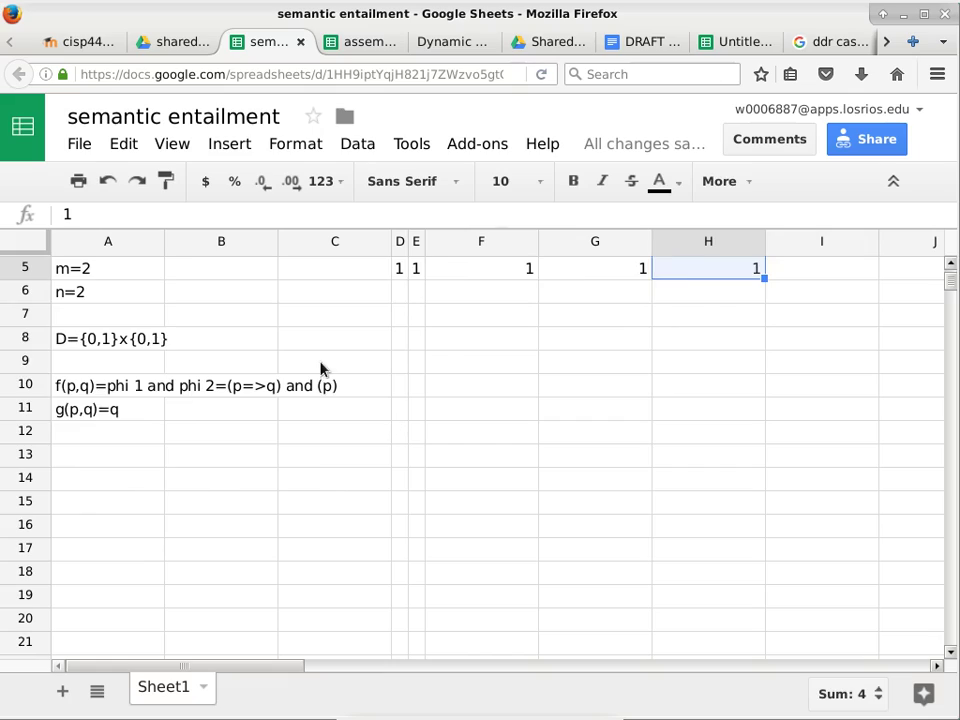
pyautogui.scroll(2, 330, 290)
# Open the cisp440-s17-11638 course page in a new tab and switch to it.
pyautogui.click(60, 41)
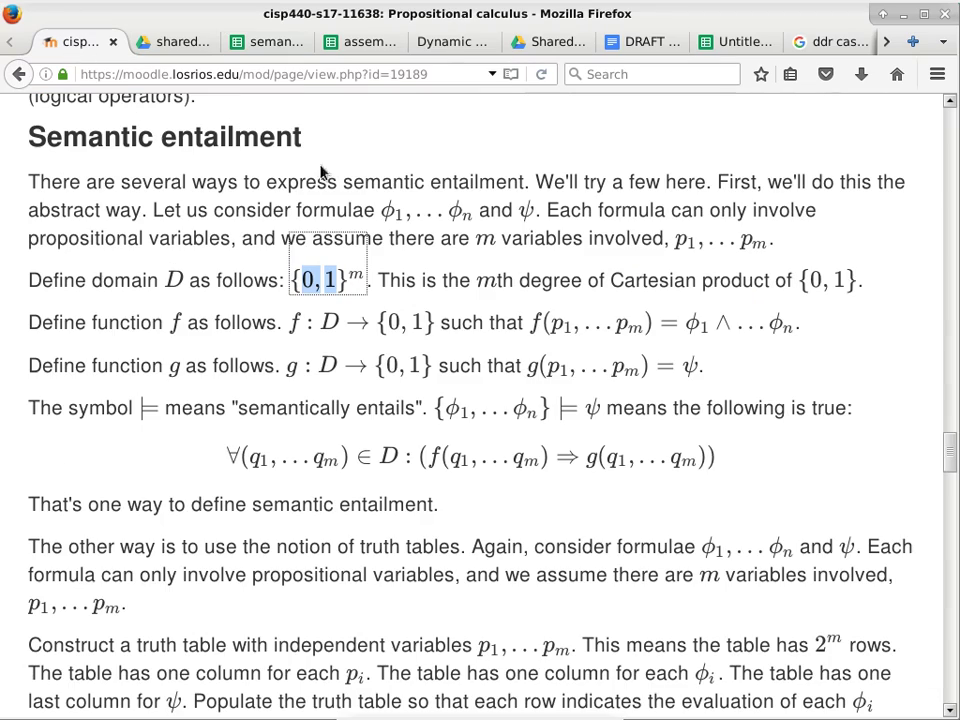
pyautogui.moveTo(952, 462); pyautogui.dragTo(952, 139)
pyautogui.rightClick(695, 287)
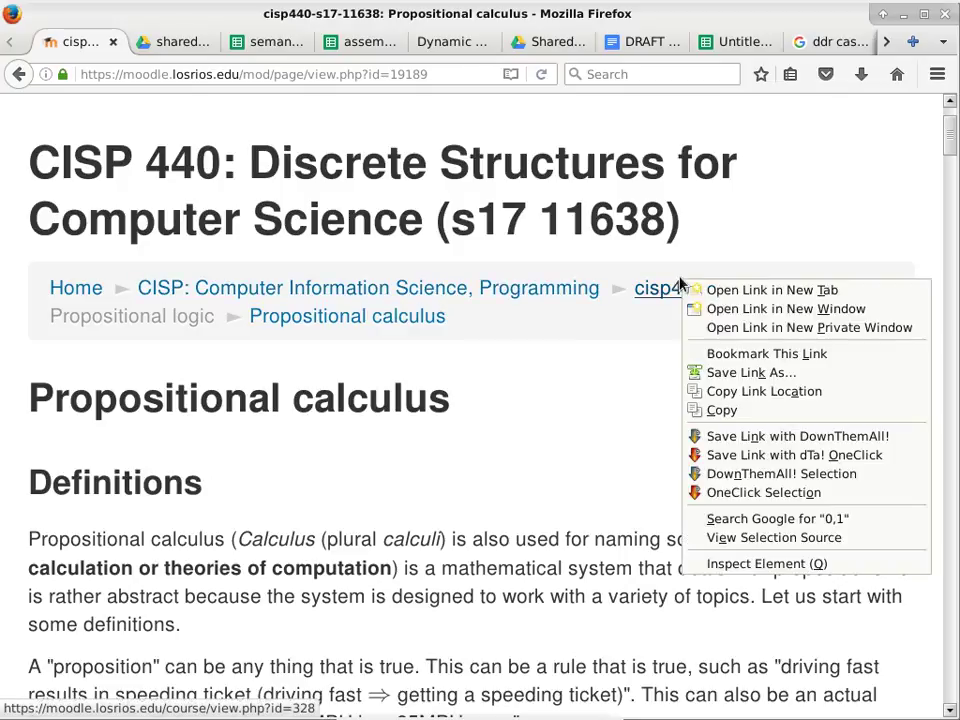
pyautogui.click(705, 289)
pyautogui.click(182, 42)
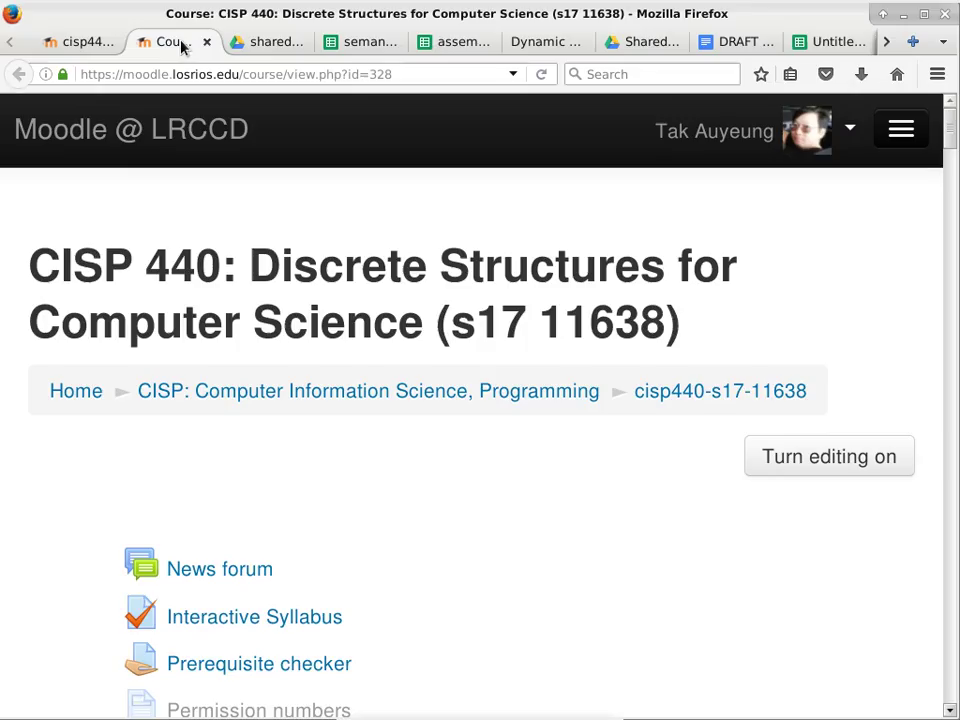
# Go to the course's Sets topic page and look through its lessons.
pyautogui.scroll(-5, 480, 435)
pyautogui.scroll(-3, 481, 434)
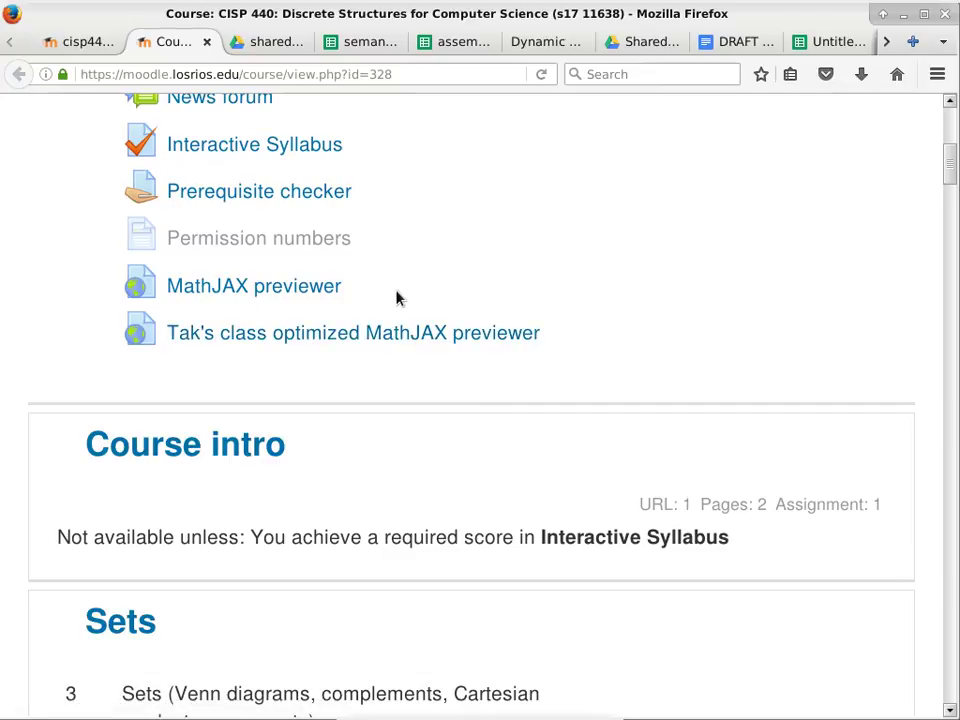
pyautogui.scroll(2, 396, 298)
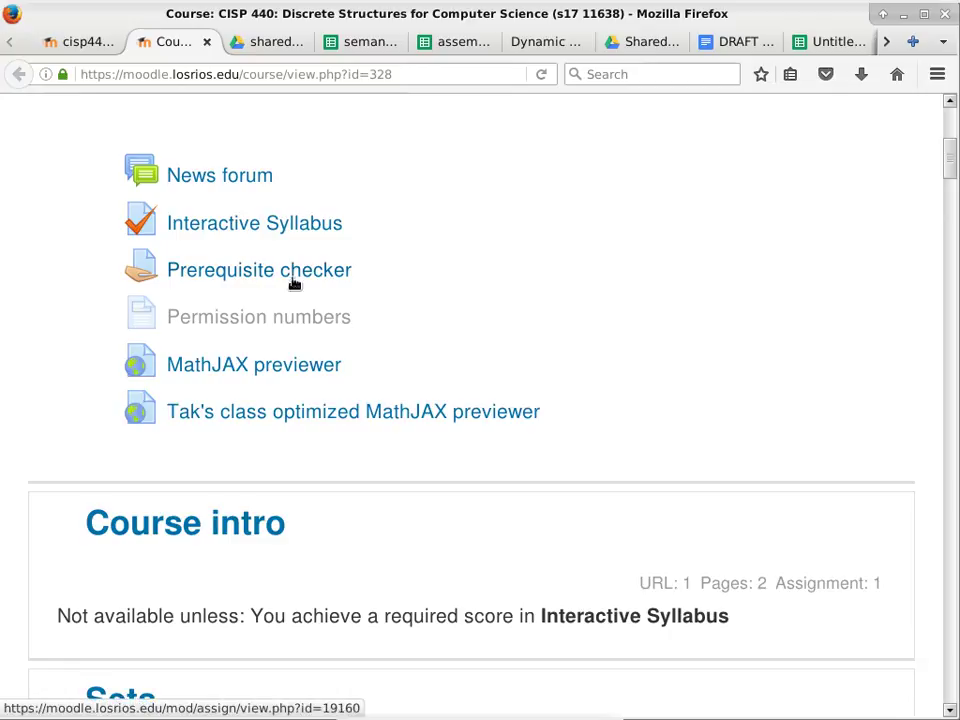
pyautogui.scroll(-3, 531, 328)
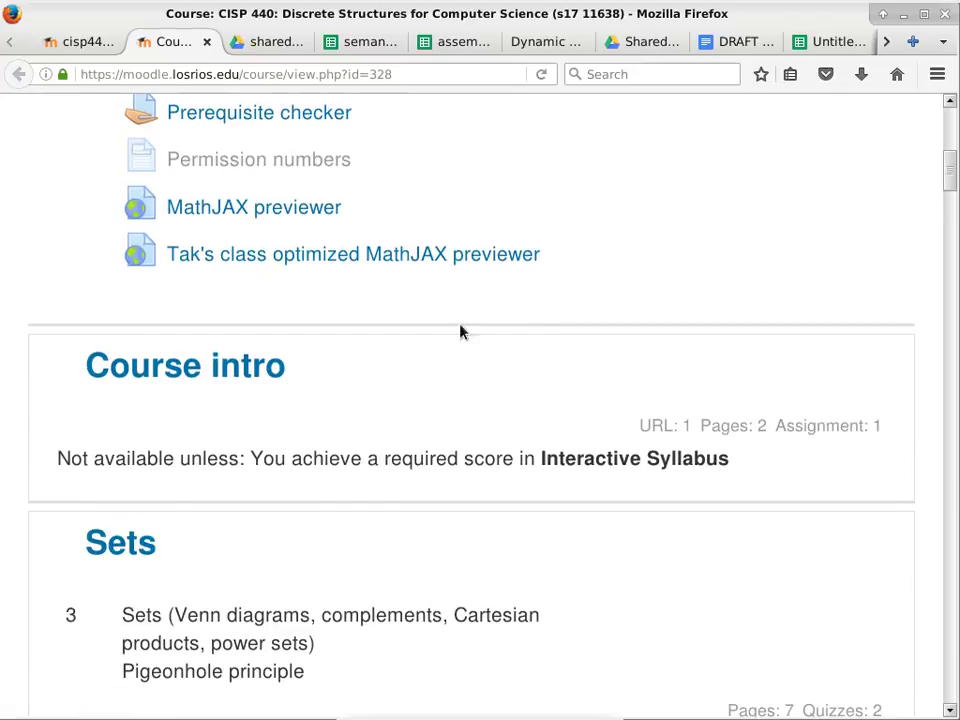
pyautogui.click(122, 546)
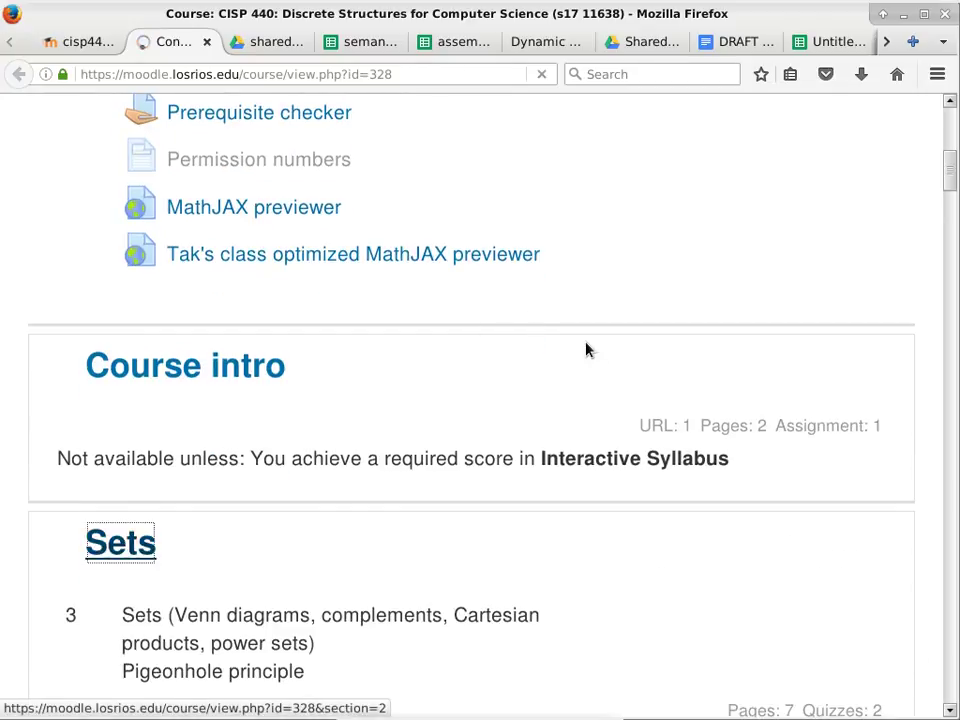
pyautogui.scroll(-10, 585, 374)
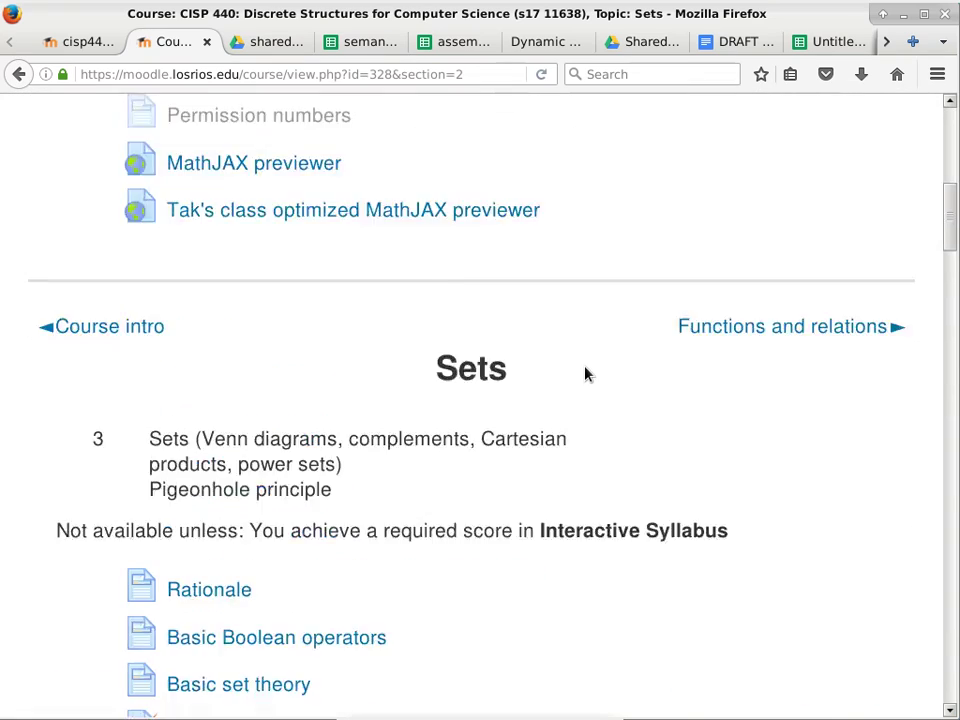
pyautogui.scroll(-7, 585, 374)
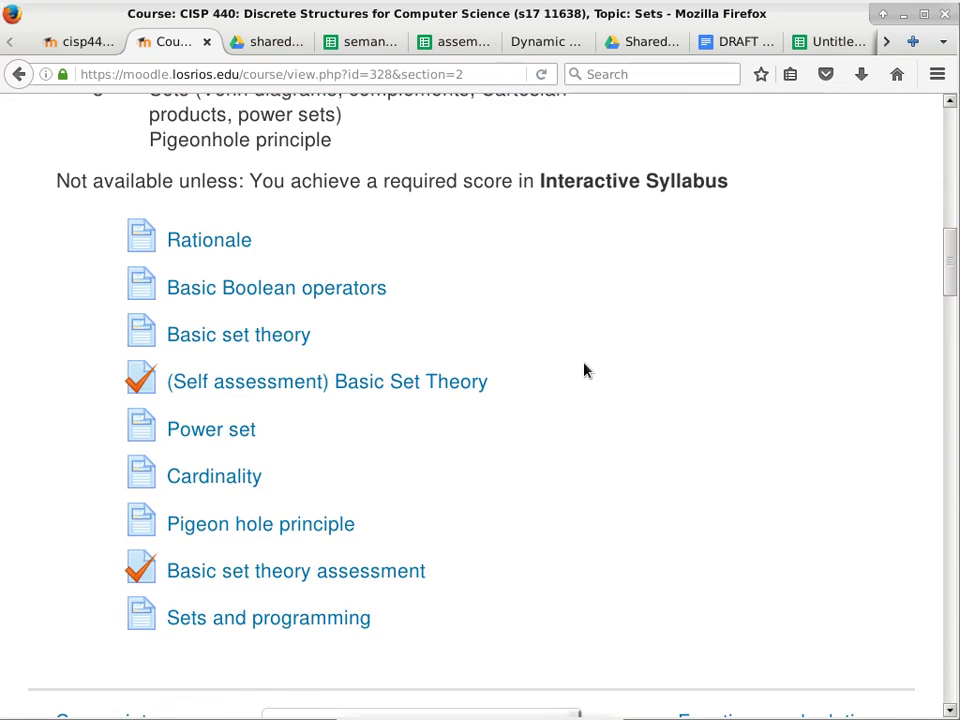
pyautogui.scroll(15, 585, 371)
# Turn editing on and pick URL from the activity chooser for the Sets topic.
pyautogui.scroll(3, 585, 371)
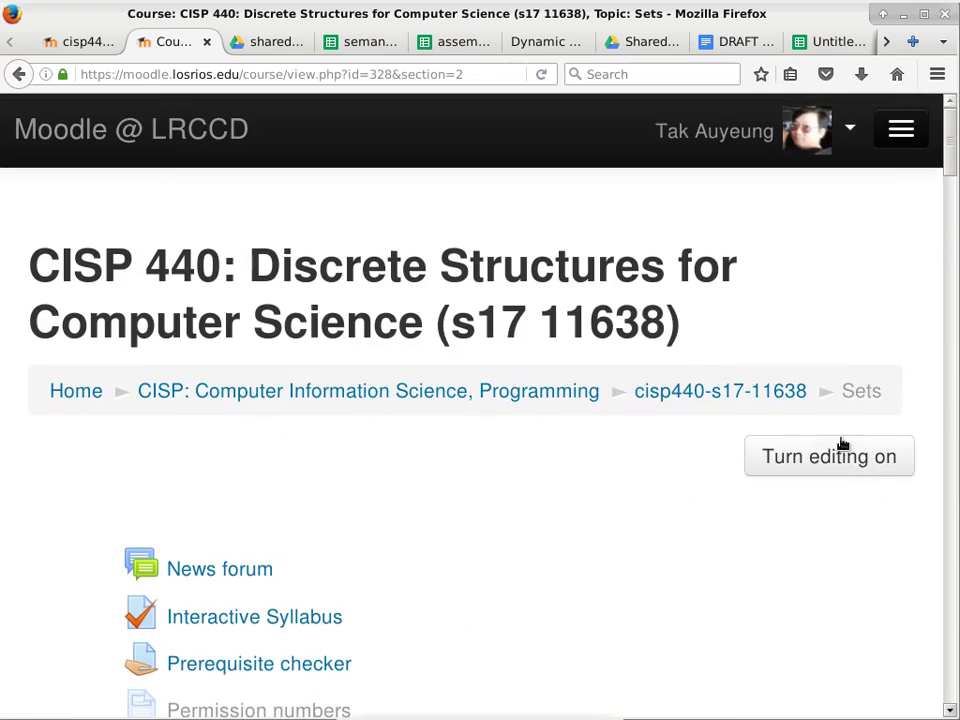
pyautogui.click(819, 456)
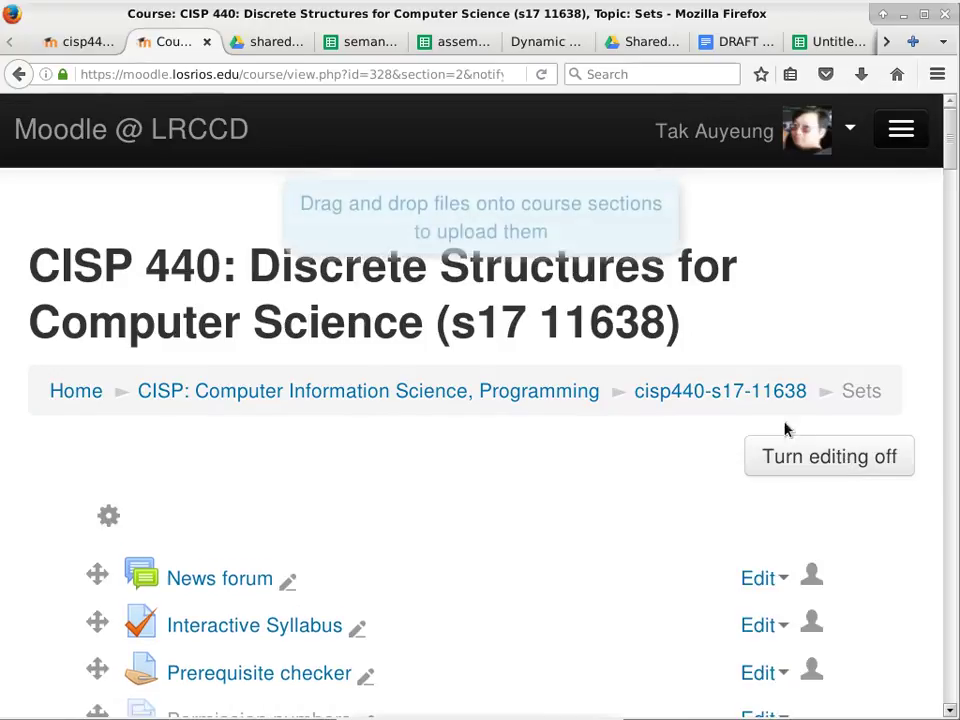
pyautogui.scroll(-8, 570, 432)
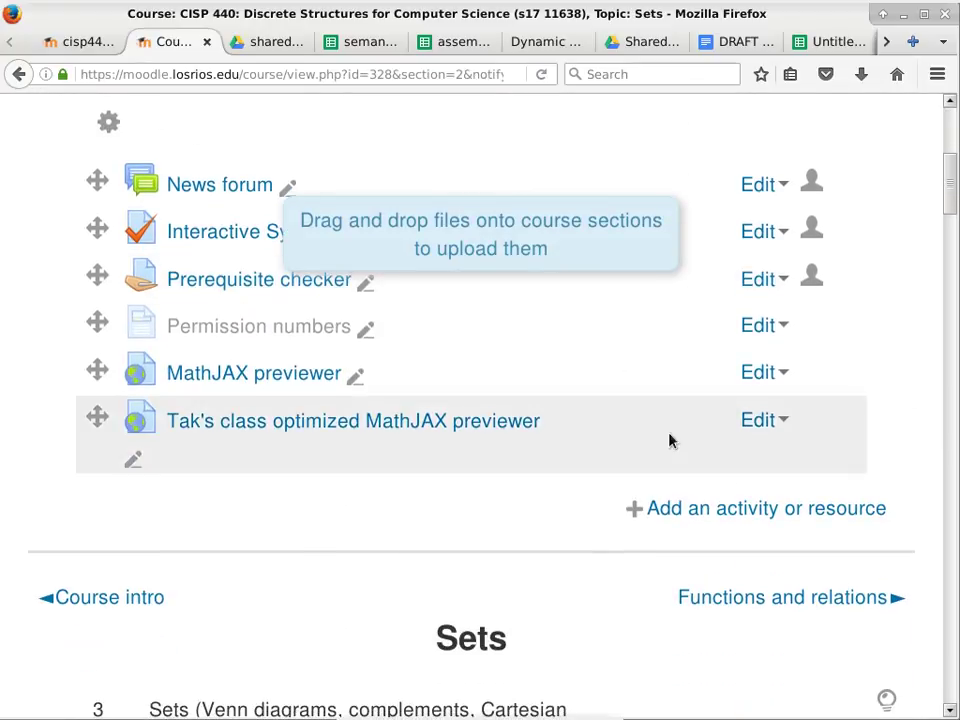
pyautogui.click(755, 513)
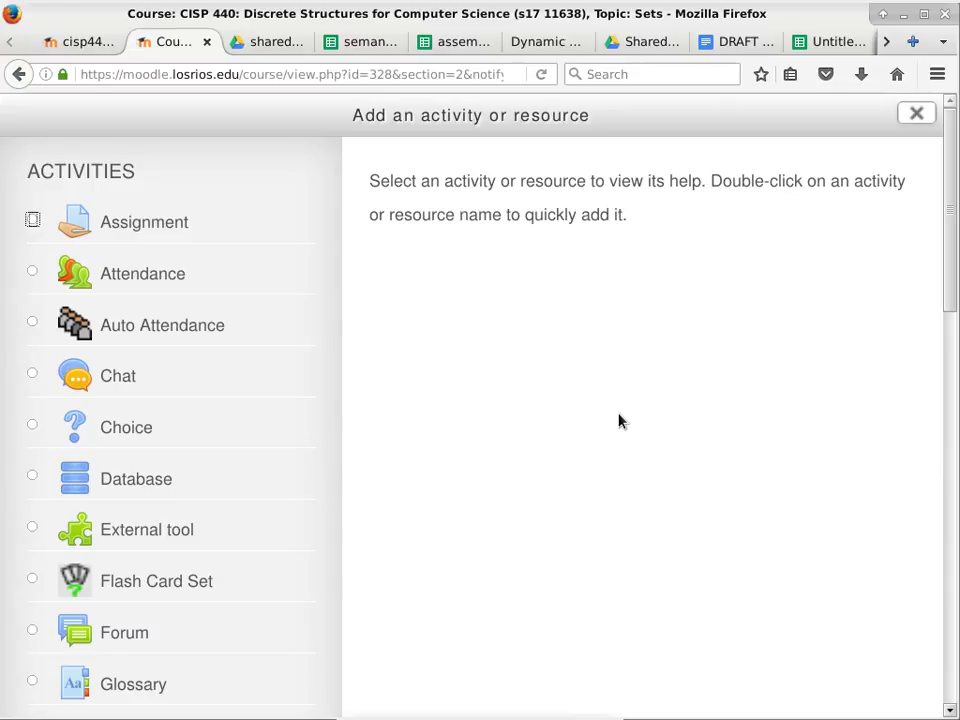
pyautogui.scroll(-3, 587, 411)
pyautogui.scroll(3, 587, 408)
pyautogui.scroll(-10, 587, 393)
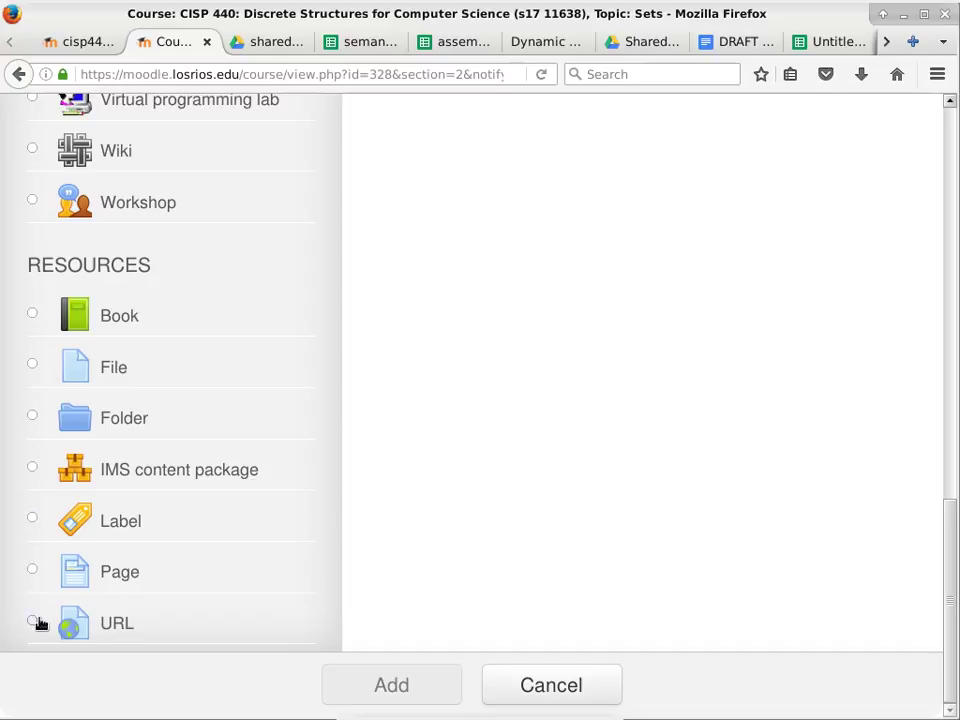
pyautogui.click(34, 625)
pyautogui.click(420, 690)
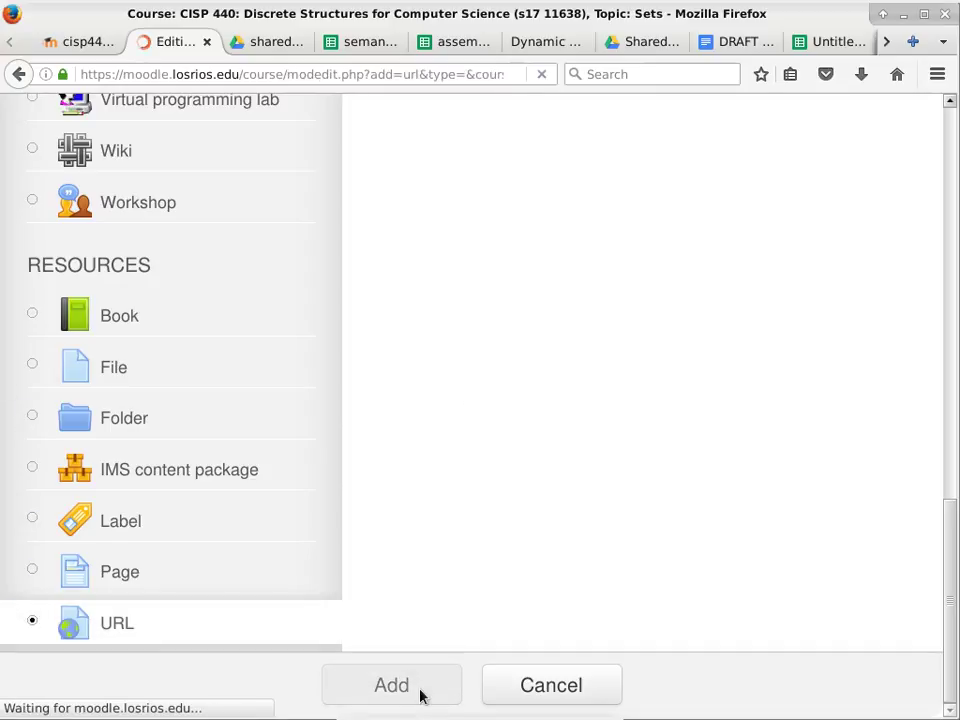
# Select the shared Drive folder's anyone-can-view link from its sharing settings, then return to Moodle.
pyautogui.click(259, 43)
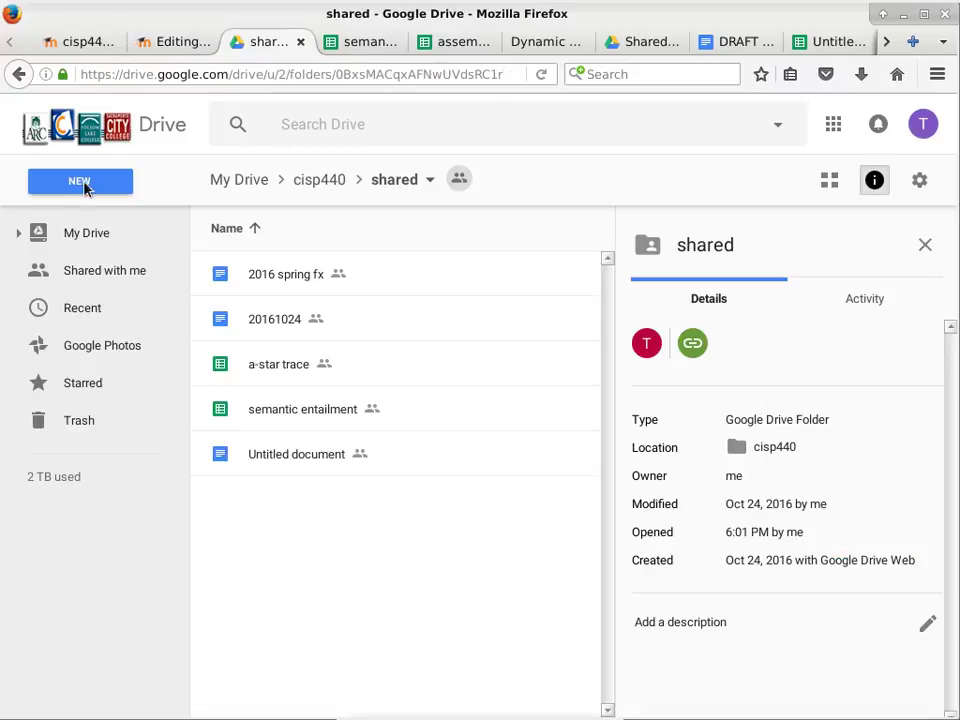
pyautogui.click(422, 181)
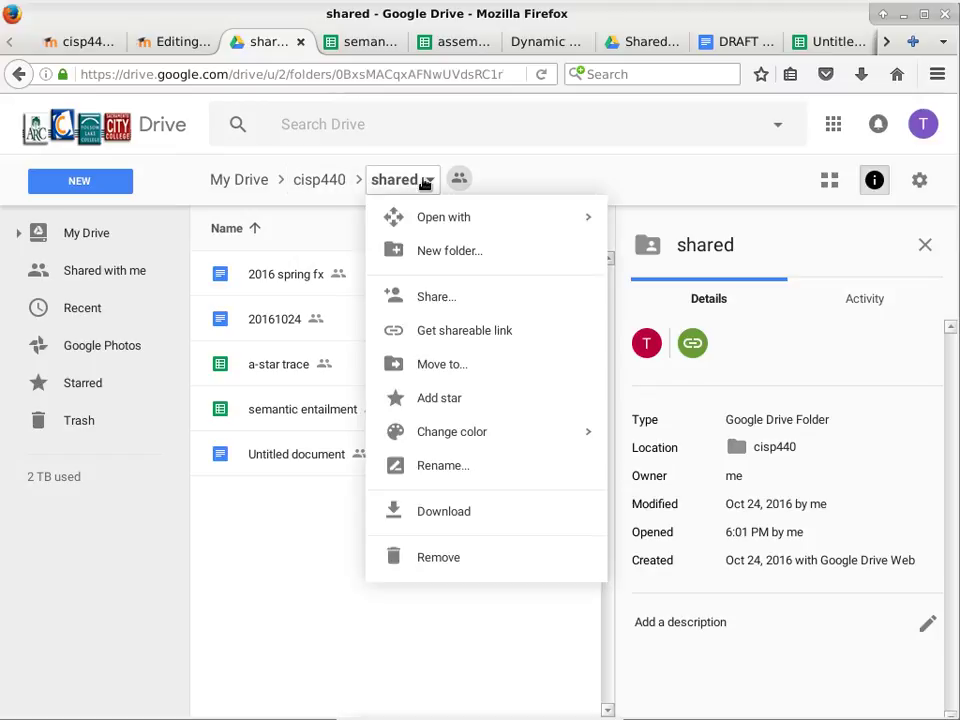
pyautogui.click(422, 181)
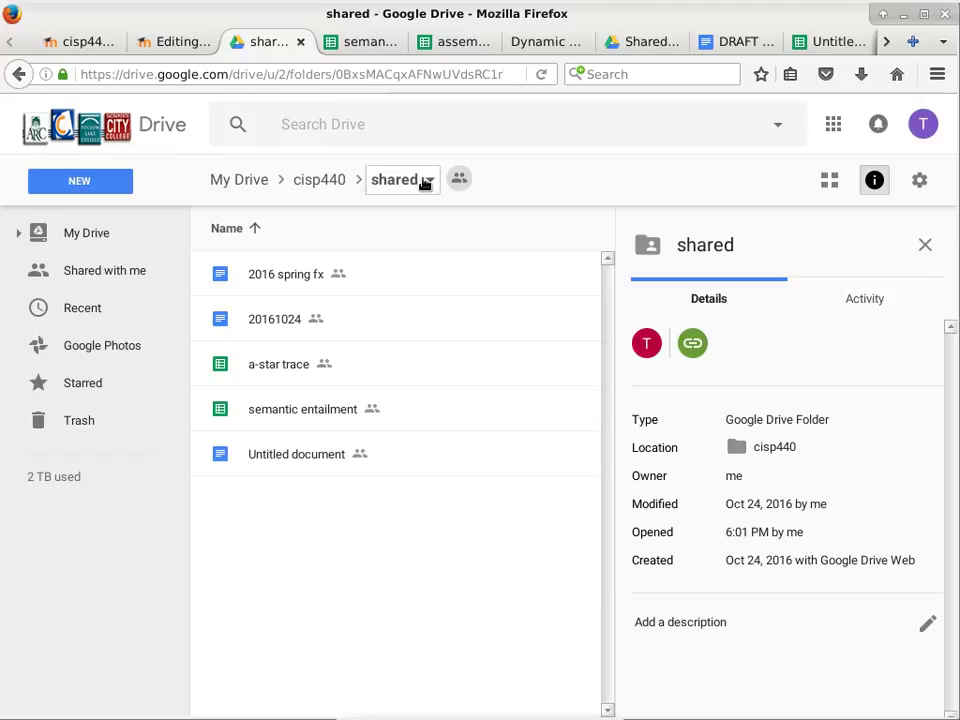
pyautogui.click(462, 180)
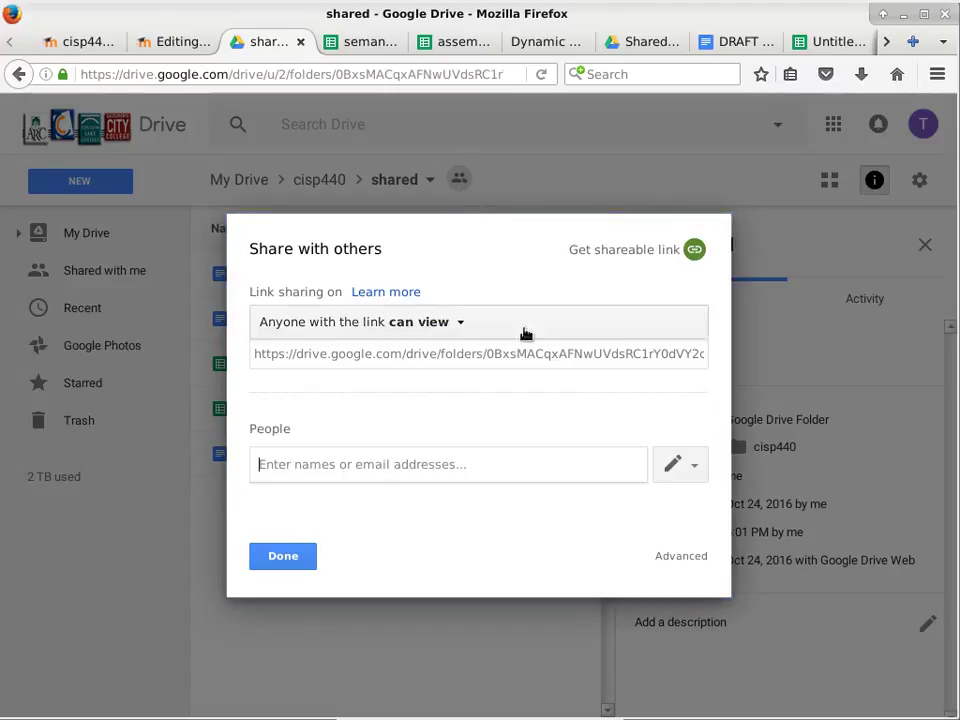
pyautogui.click(521, 356)
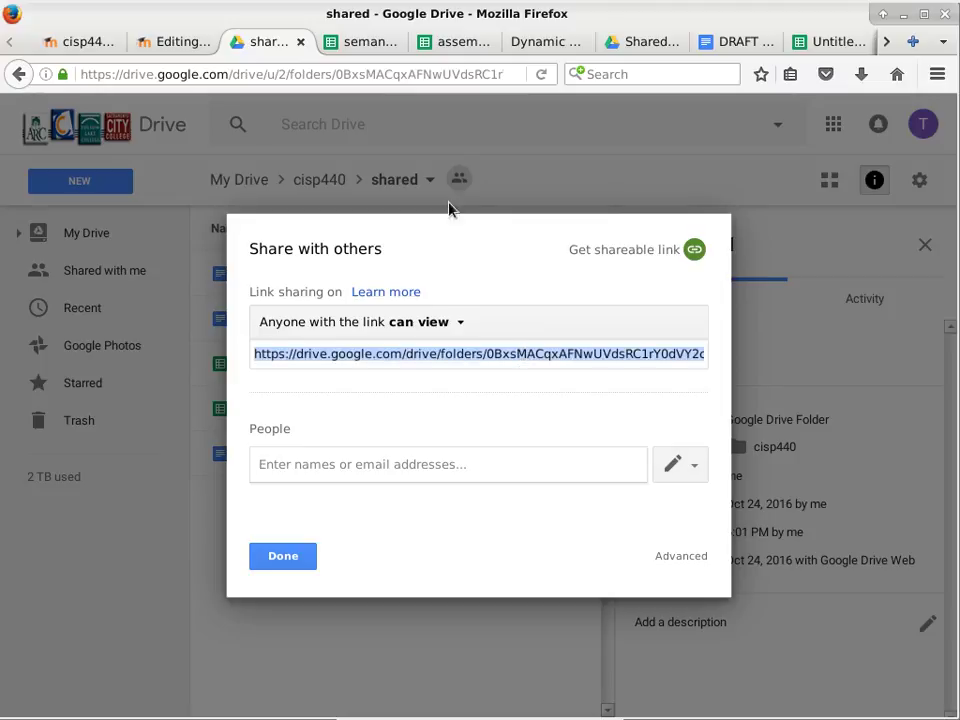
pyautogui.click(172, 40)
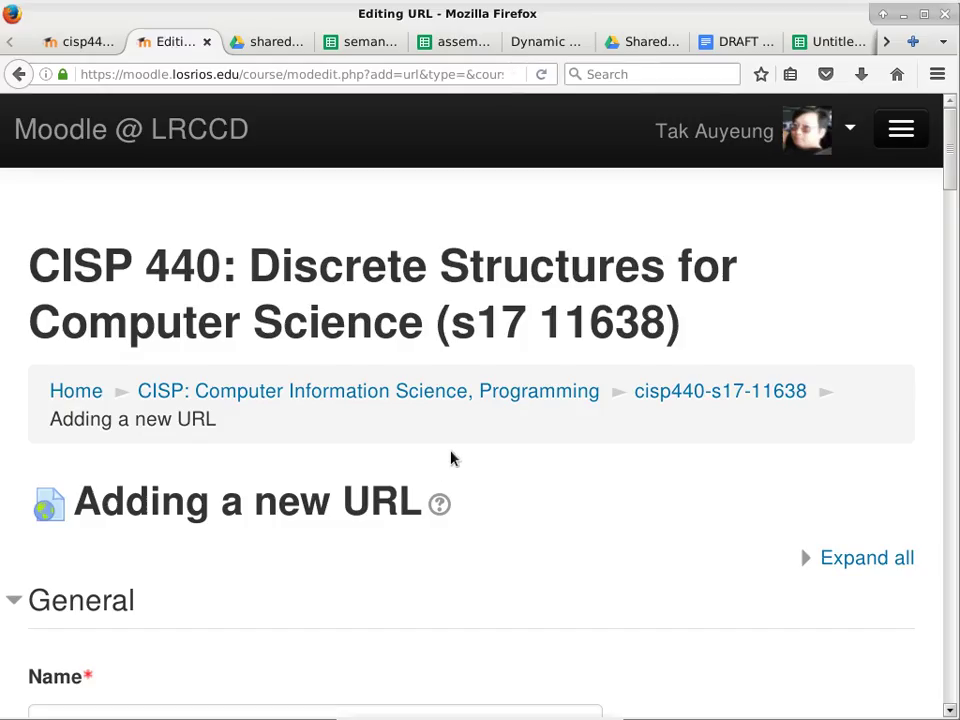
# Paste the Drive link as External URL, name it 'Tak's shared folder', and save.
pyautogui.scroll(-10, 354, 399)
pyautogui.scroll(-3, 288, 365)
pyautogui.click(244, 452)
pyautogui.scroll(5, 300, 396)
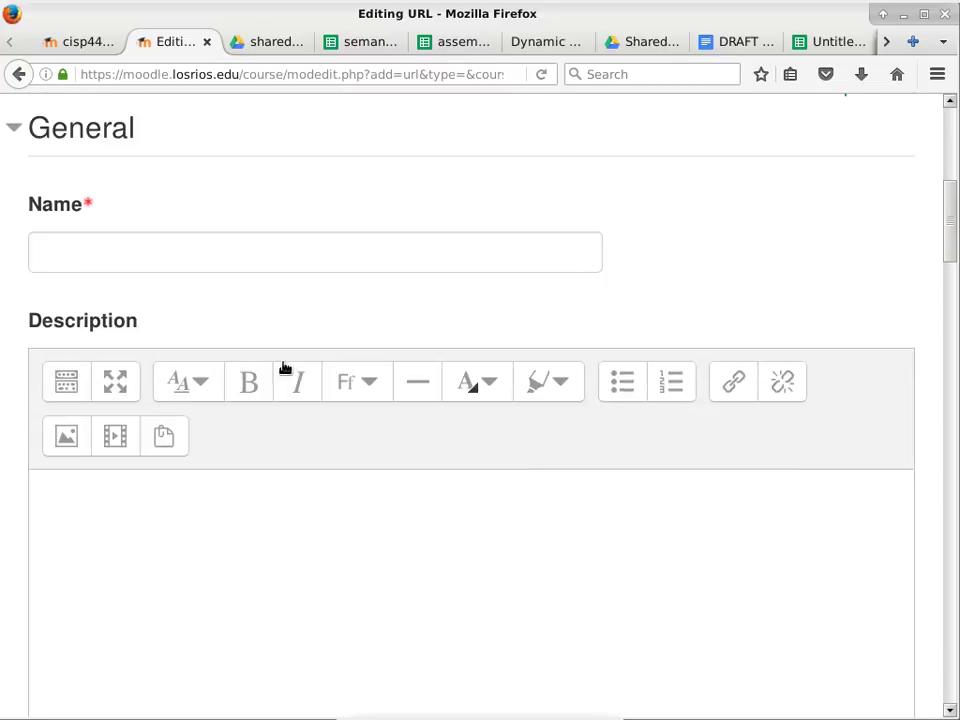
pyautogui.click(258, 262)
pyautogui.write("Tak's shared folder")
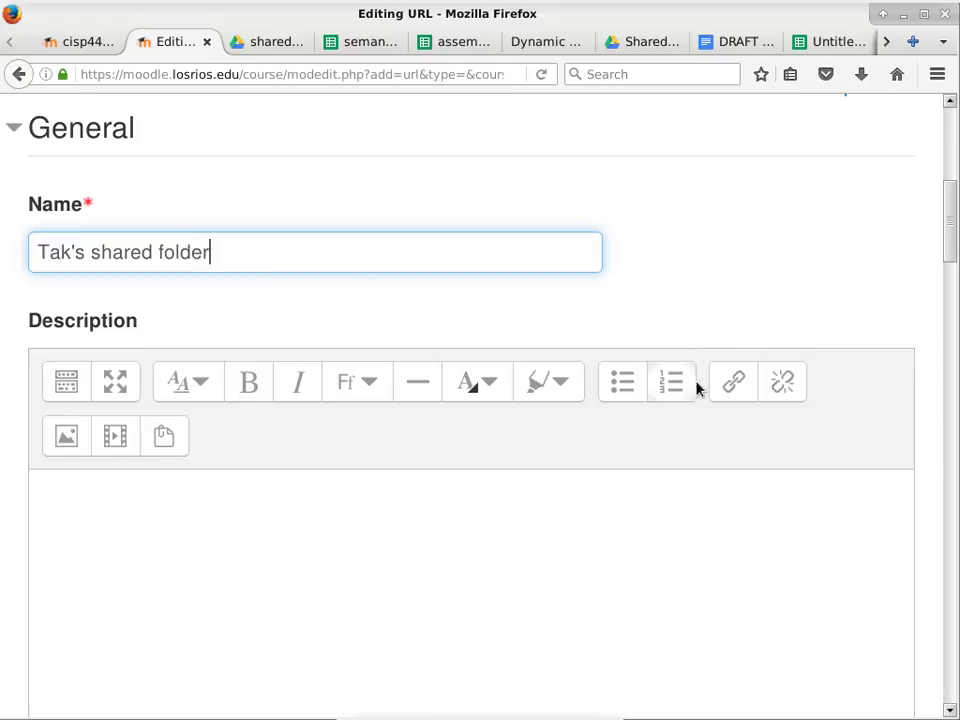
pyautogui.moveTo(955, 257); pyautogui.dragTo(953, 465)
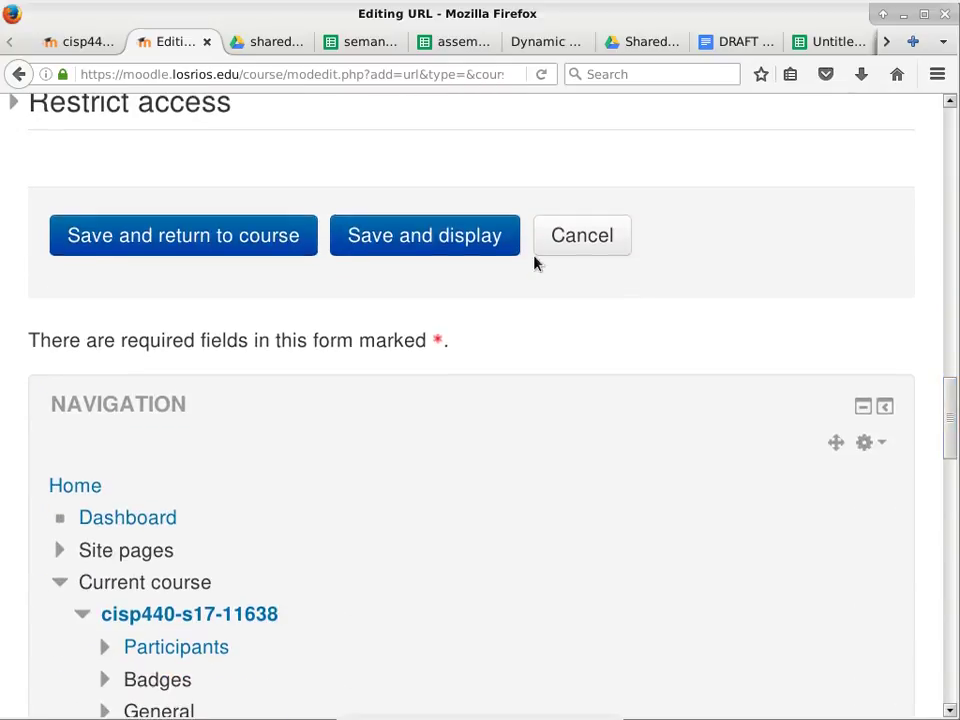
pyautogui.click(186, 240)
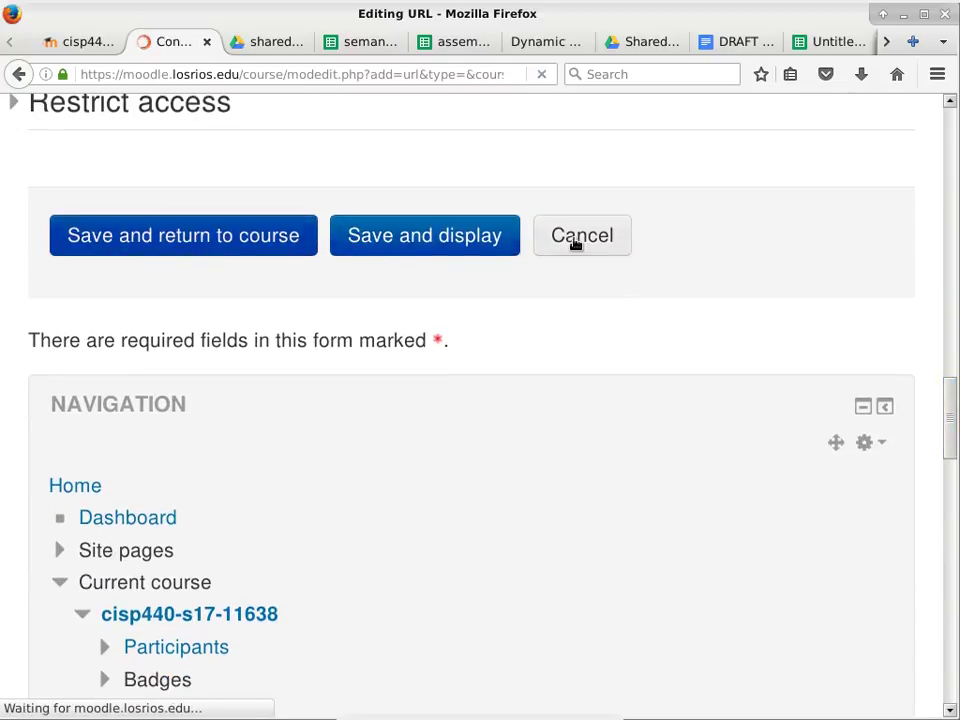
pyautogui.scroll(-5, 525, 318)
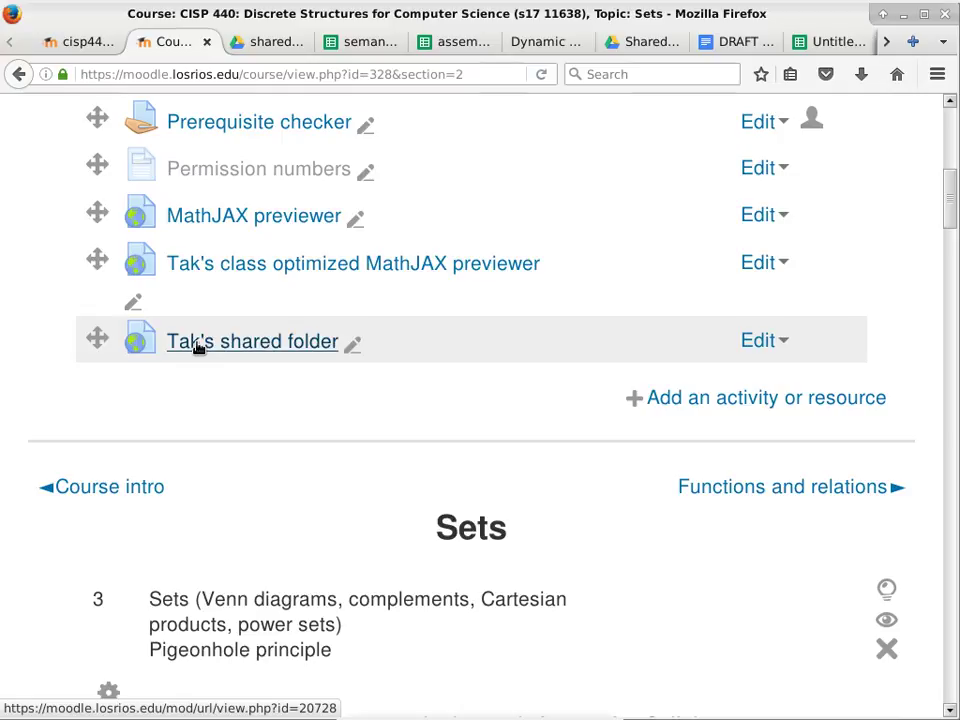
# Return to the Propositional calculus page and scroll through its entailment and transformation rules.
pyautogui.click(77, 42)
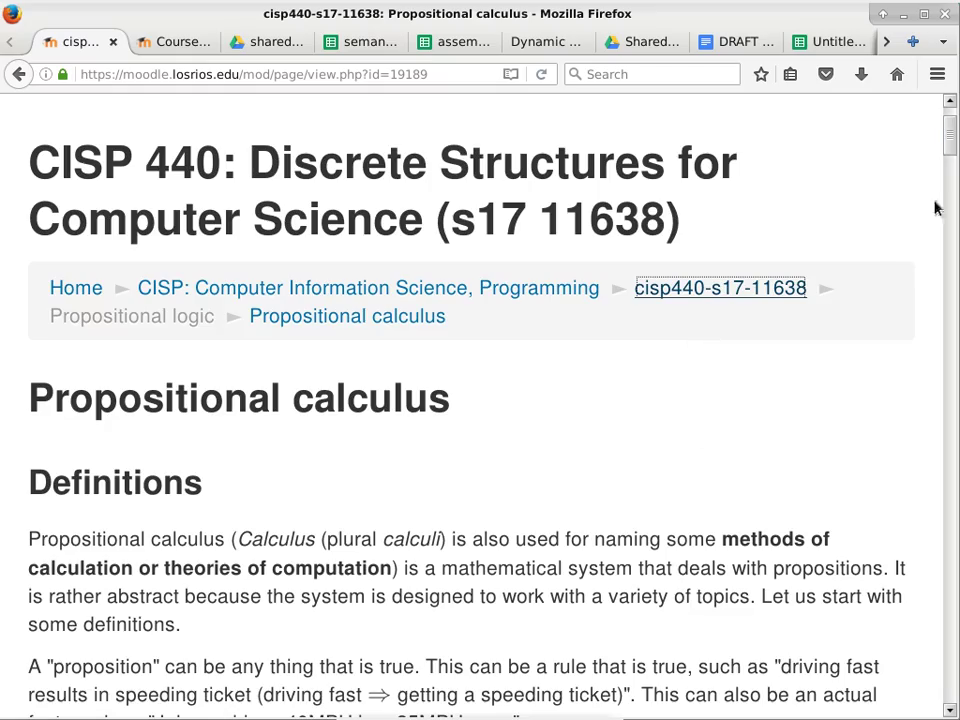
pyautogui.moveTo(953, 143); pyautogui.dragTo(945, 562)
pyautogui.scroll(6, 551, 454)
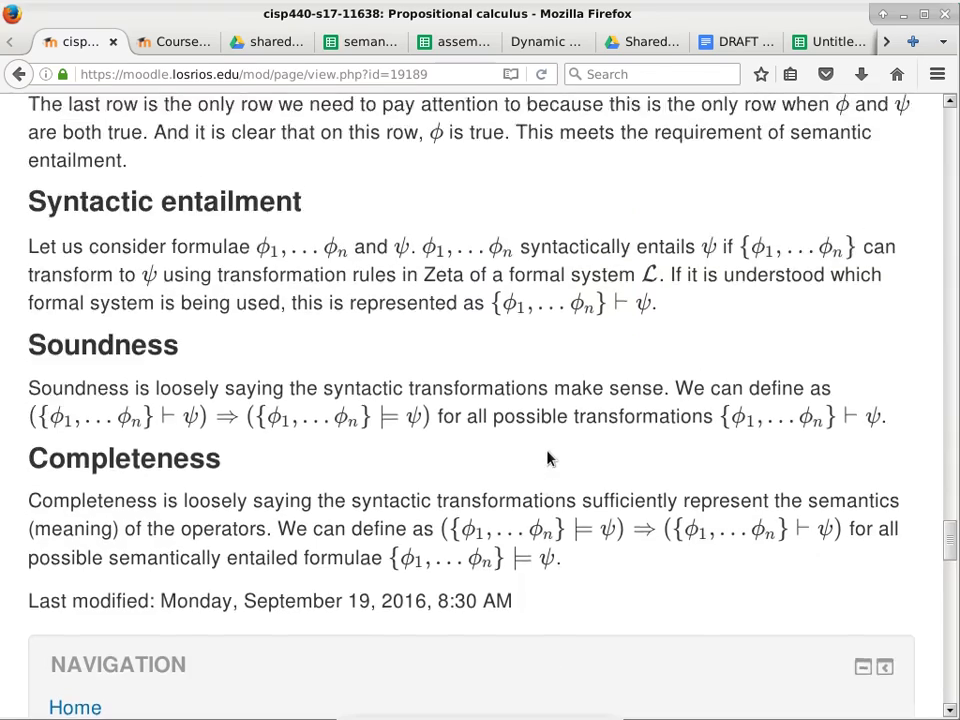
pyautogui.scroll(5, 548, 450)
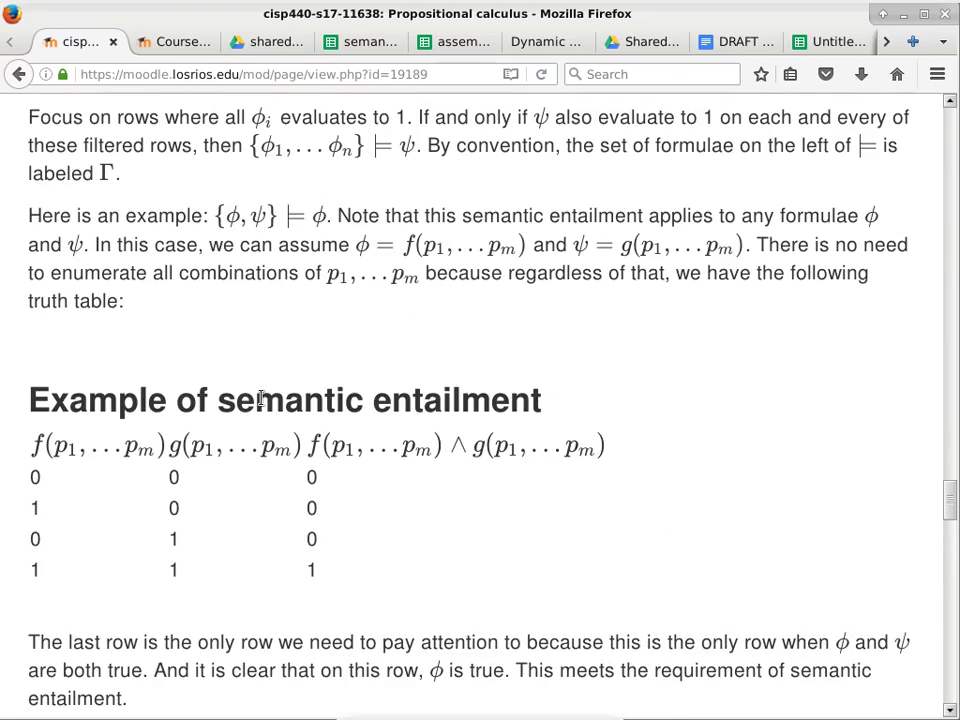
pyautogui.scroll(-7, 260, 398)
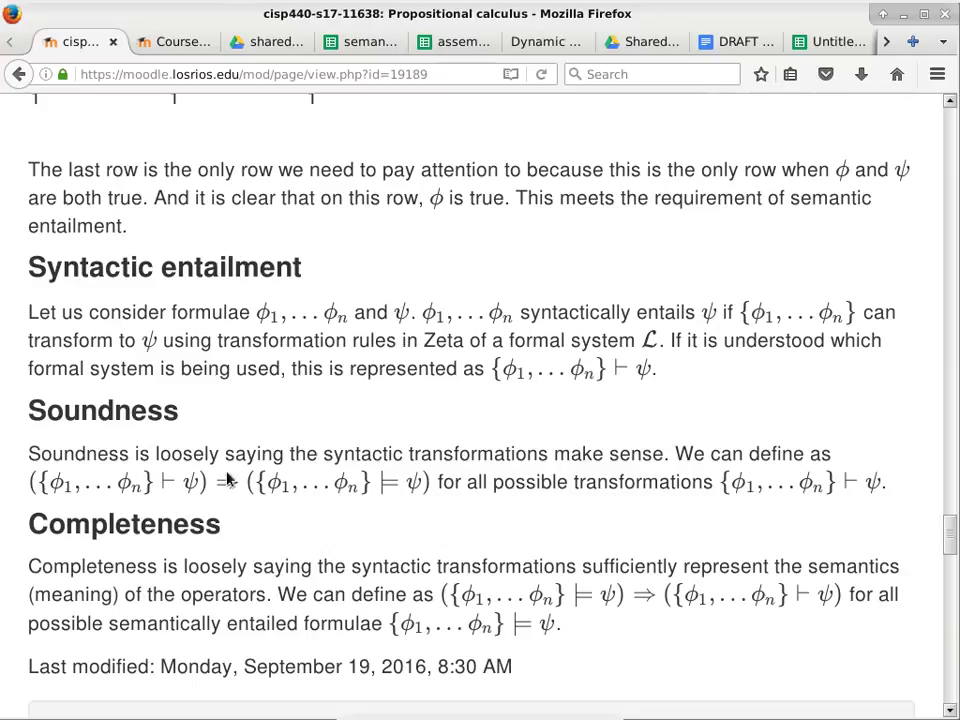
pyautogui.moveTo(949, 536); pyautogui.dragTo(953, 372)
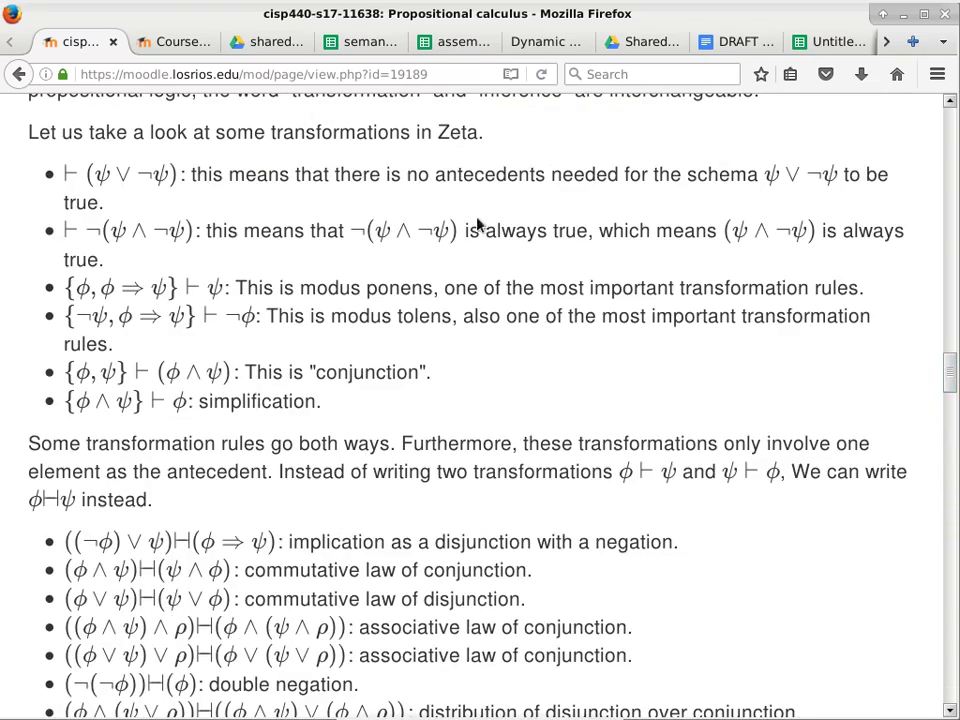
pyautogui.scroll(-2, 240, 220)
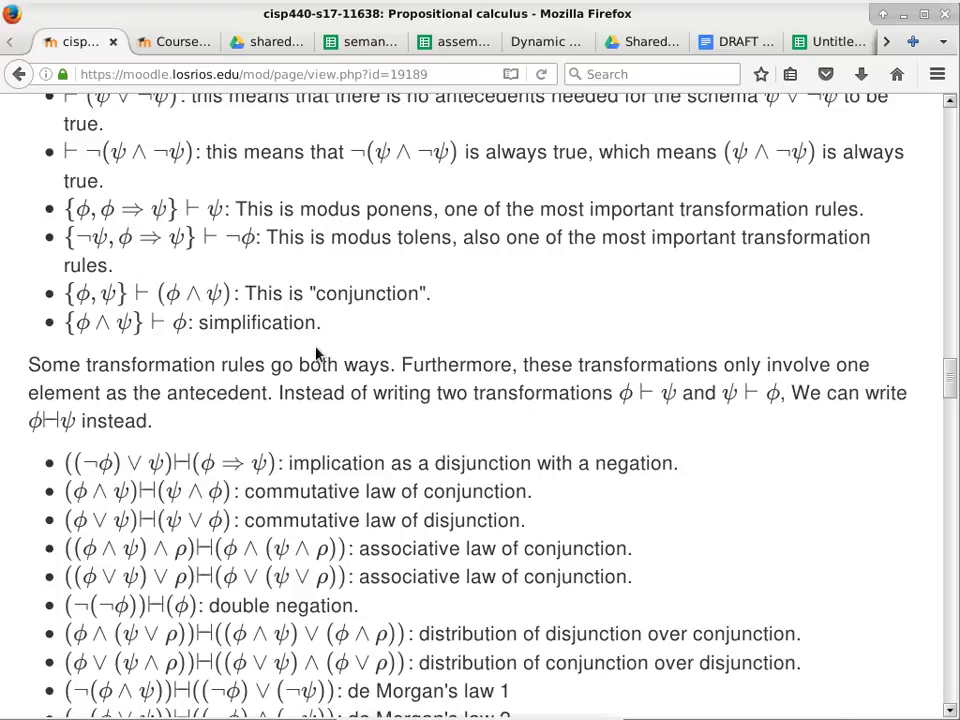